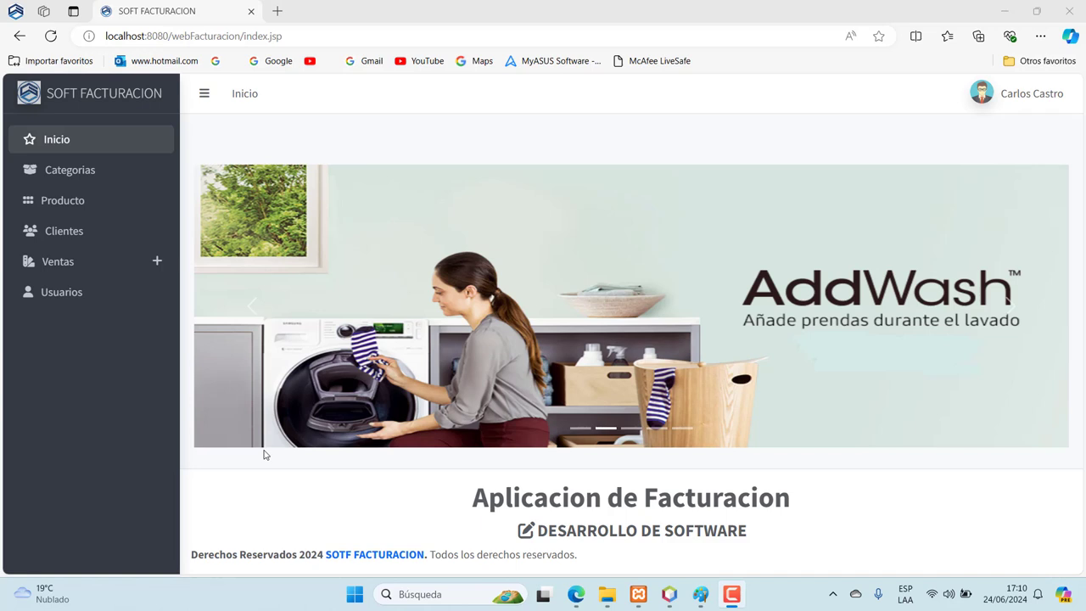
From the Categorias page, save a new category with code 100 named GEL
{"action": "left_click", "coordinate": [66, 174]}
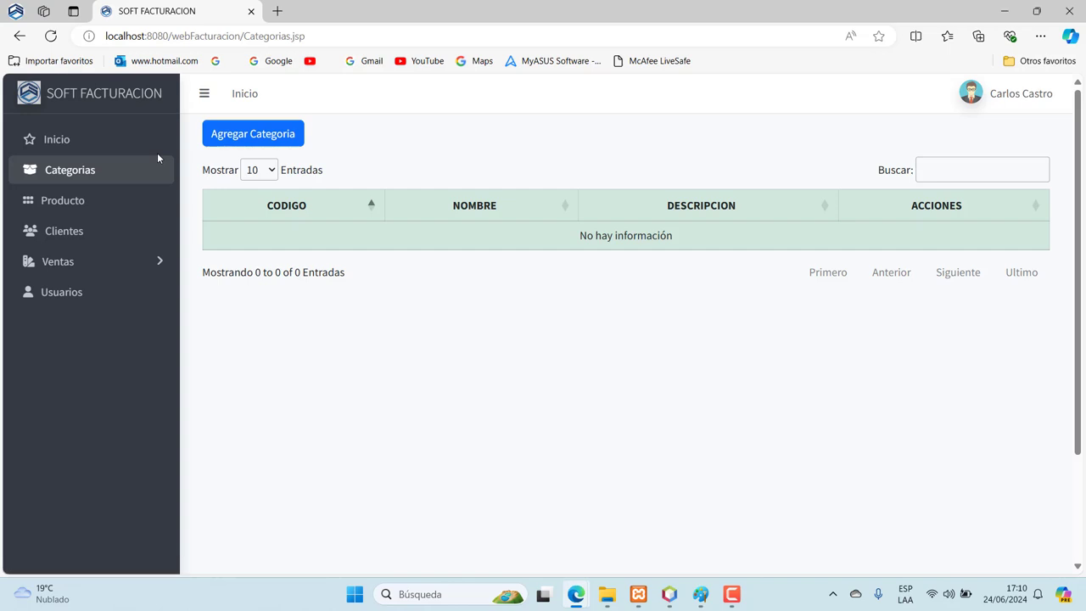
{"action": "left_click", "coordinate": [228, 147]}
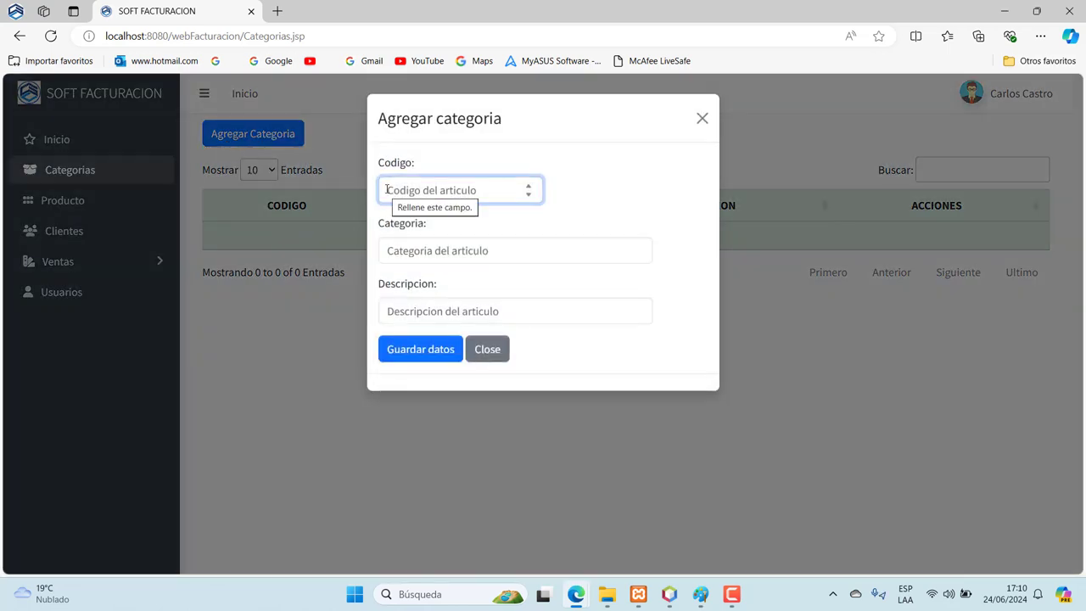
{"action": "type", "text": "100"}
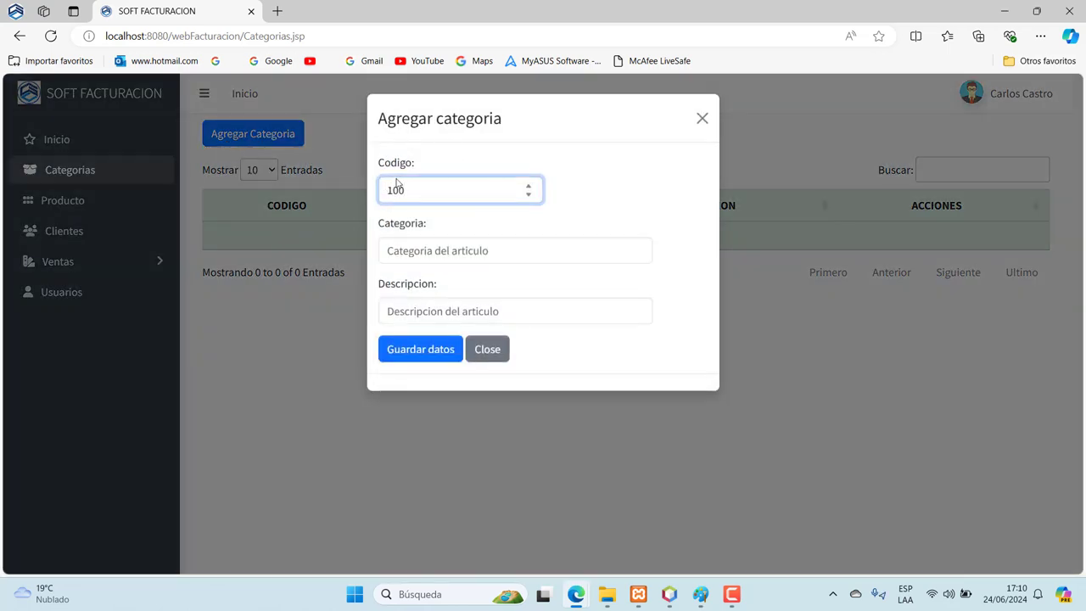
{"action": "left_click", "coordinate": [414, 248]}
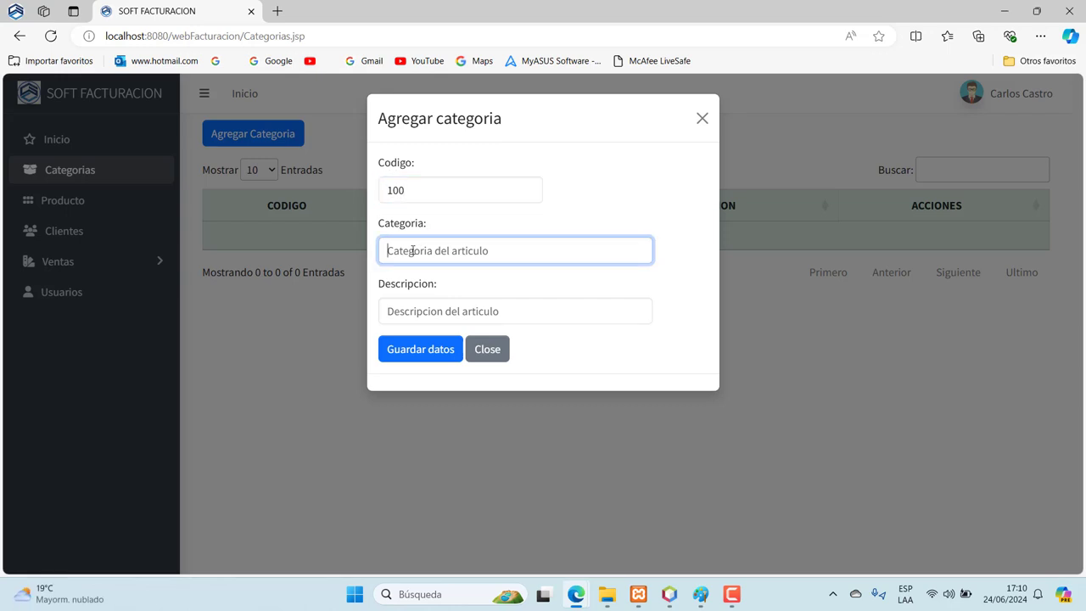
{"action": "type", "text": "GEL"}
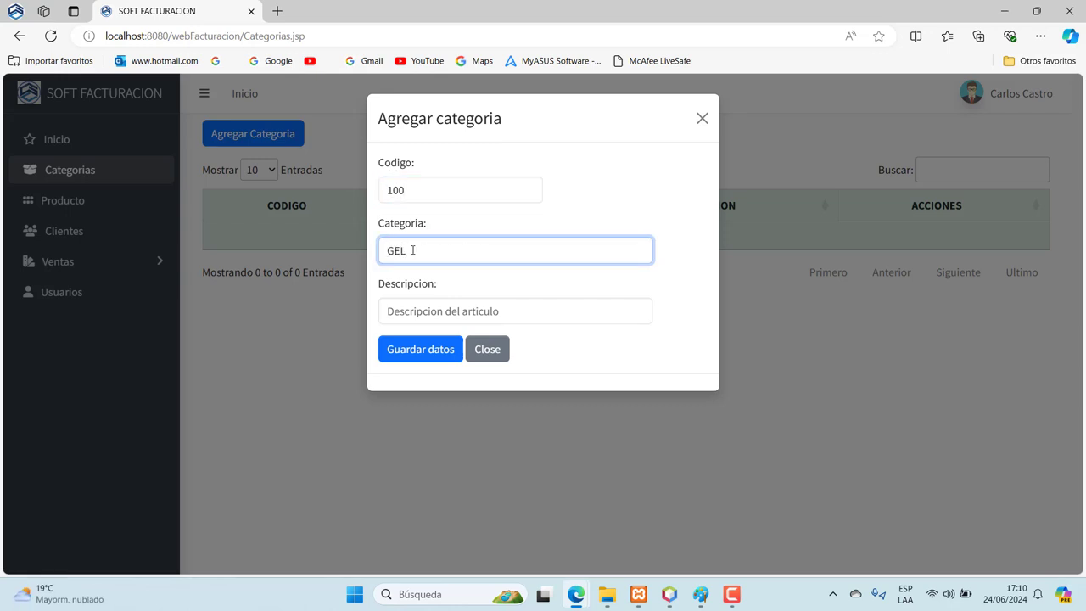
{"action": "left_click", "coordinate": [405, 354]}
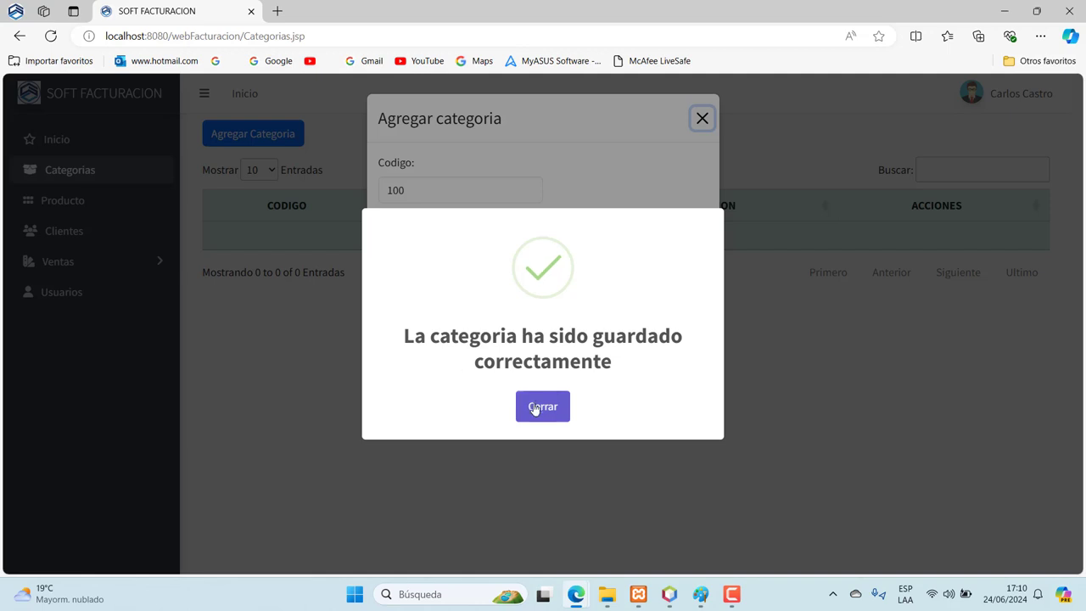
{"action": "left_click", "coordinate": [534, 408]}
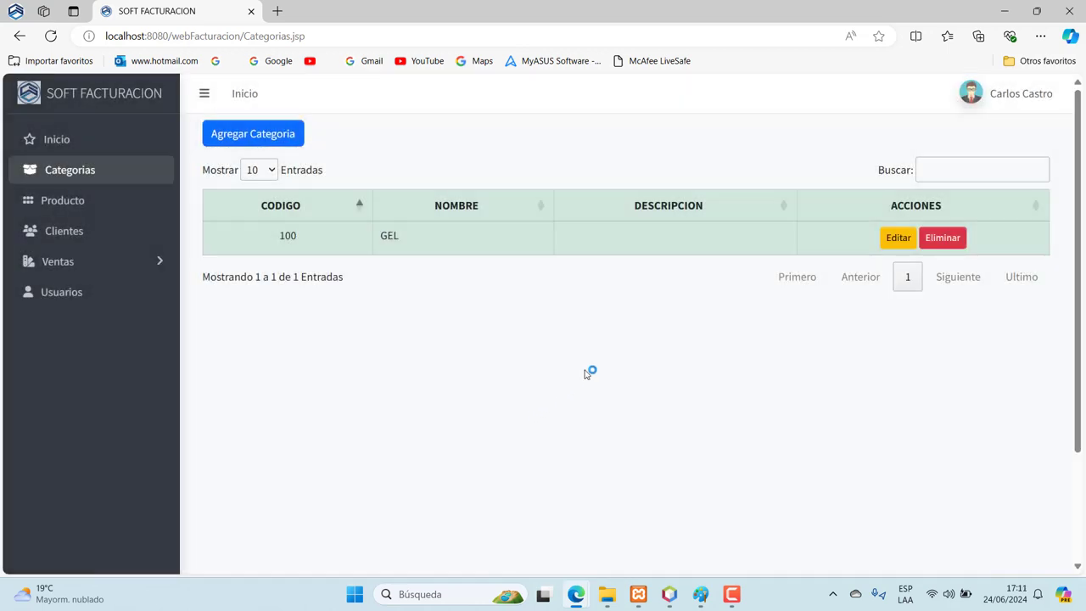
Save category 200 PEINES with description PEINES, correcting the mistyped description first
{"action": "left_click", "coordinate": [277, 138]}
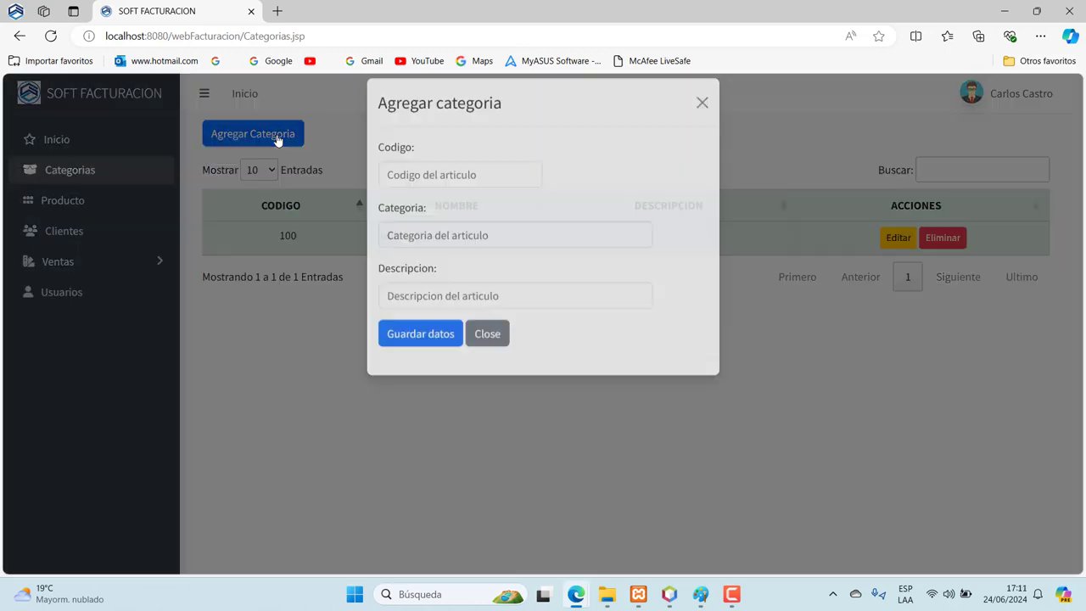
{"action": "left_click", "coordinate": [384, 185]}
{"action": "type", "text": "2"}
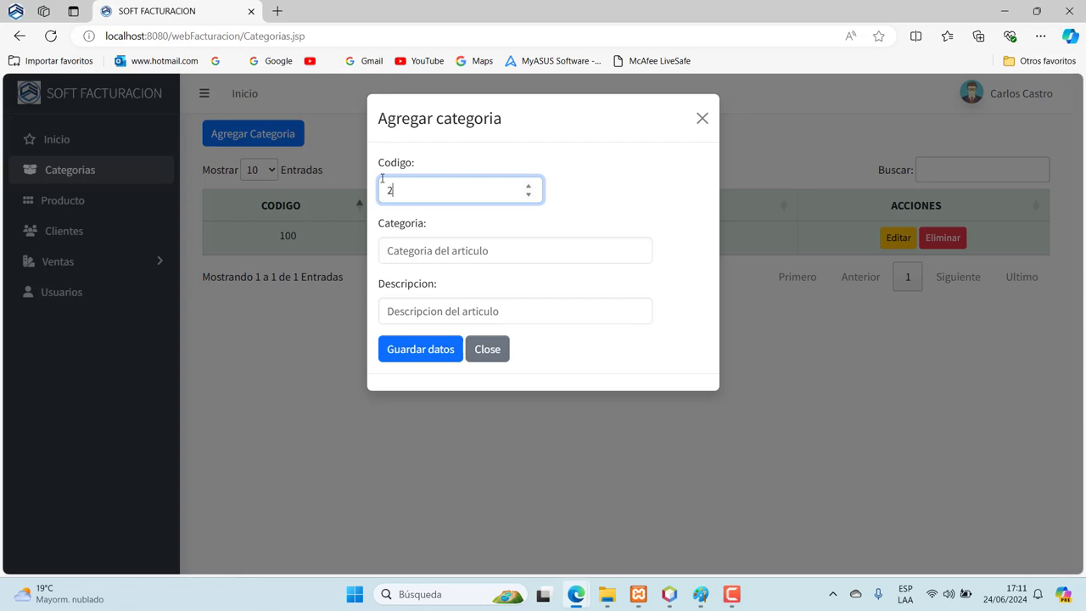
{"action": "type", "text": "00"}
{"action": "left_click", "coordinate": [406, 254]}
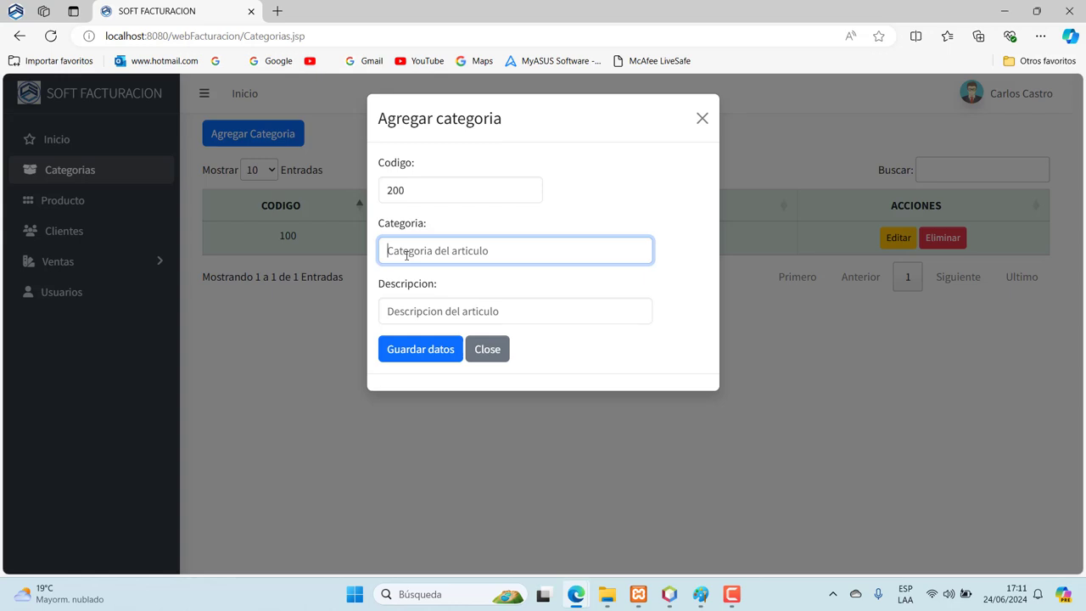
{"action": "type", "text": "PEINES"}
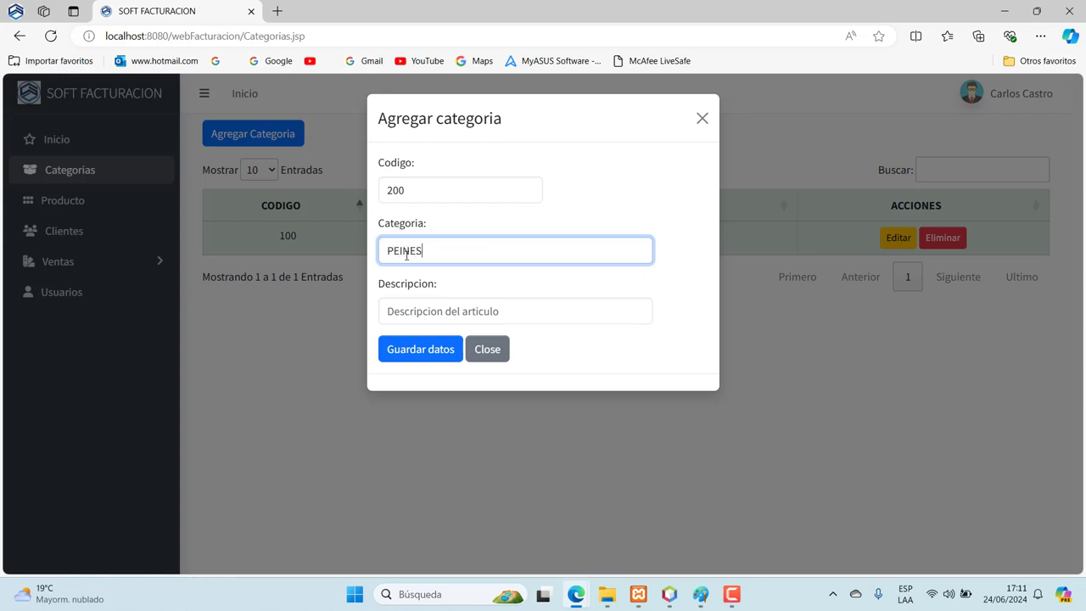
{"action": "left_click", "coordinate": [413, 294]}
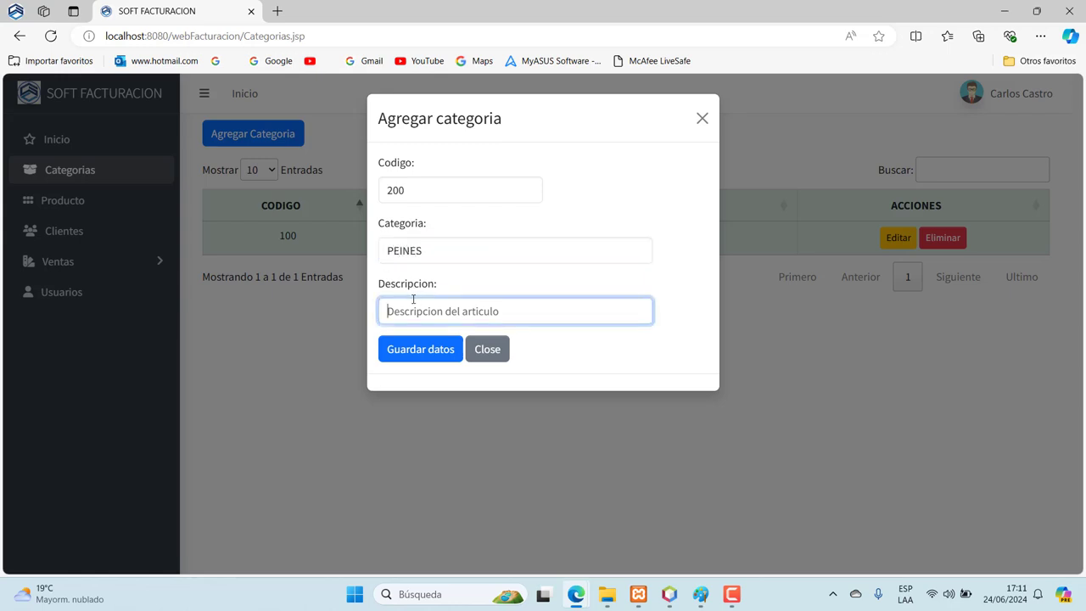
{"action": "type", "text": "PEON"}
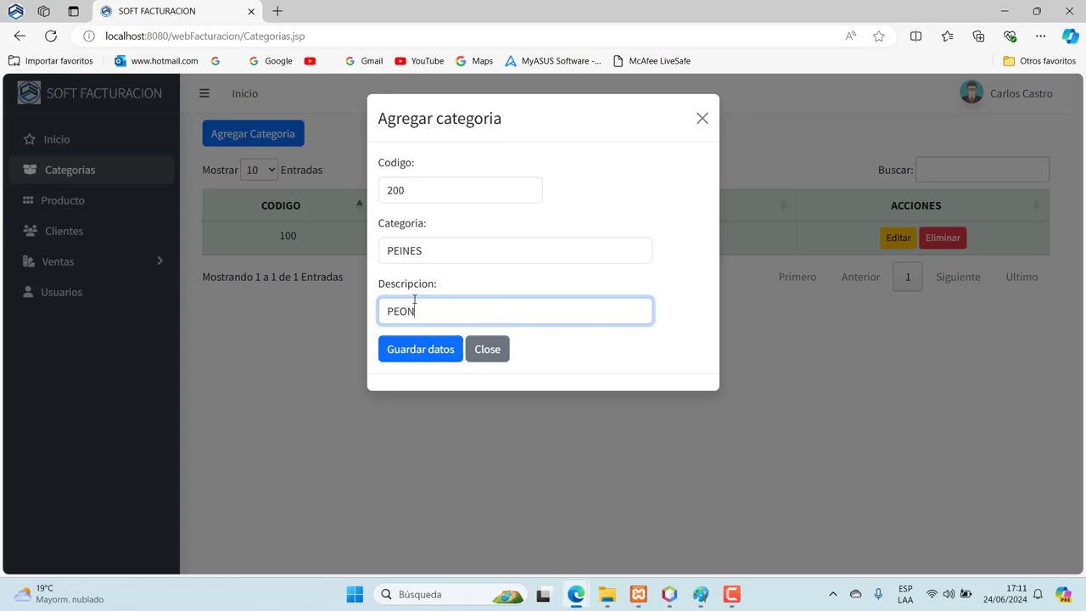
{"action": "type", "text": "ES"}
{"action": "left_click", "coordinate": [407, 312]}
{"action": "key", "text": "BackSpace"}
{"action": "type", "text": "INES"}
{"action": "left_click", "coordinate": [424, 351]}
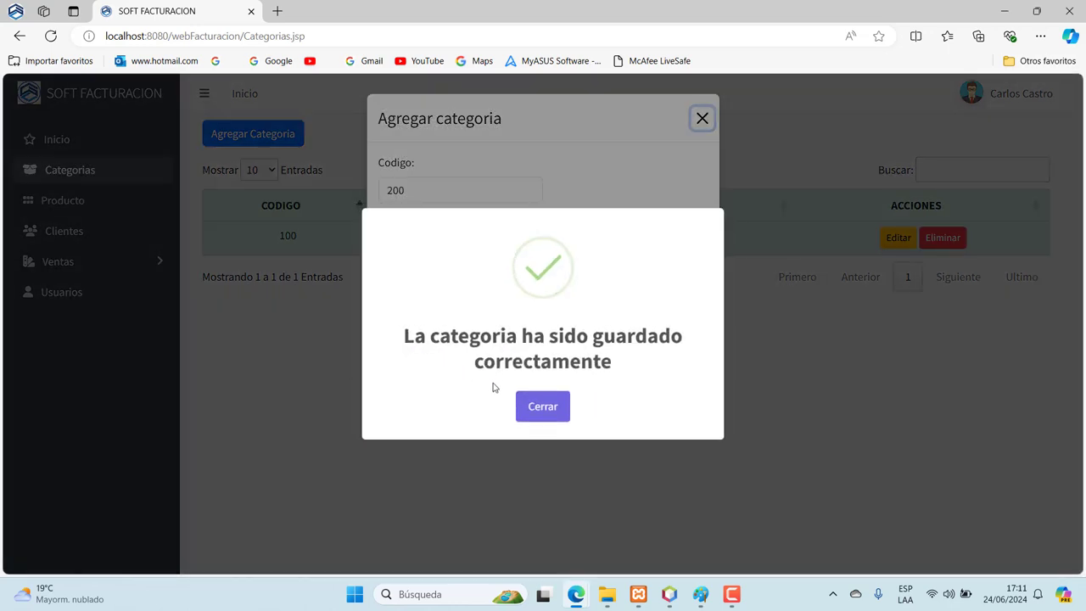
{"action": "left_click", "coordinate": [532, 409]}
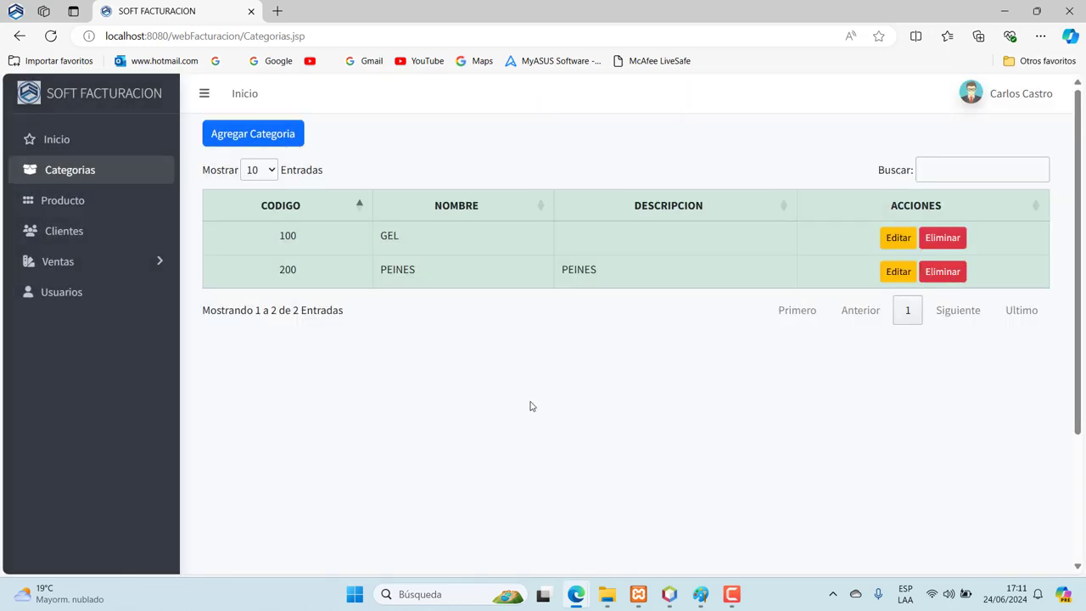
Try saving category PINZAS with description PINZAS under code 200, which is rejected as a duplicate
{"action": "left_click", "coordinate": [274, 142]}
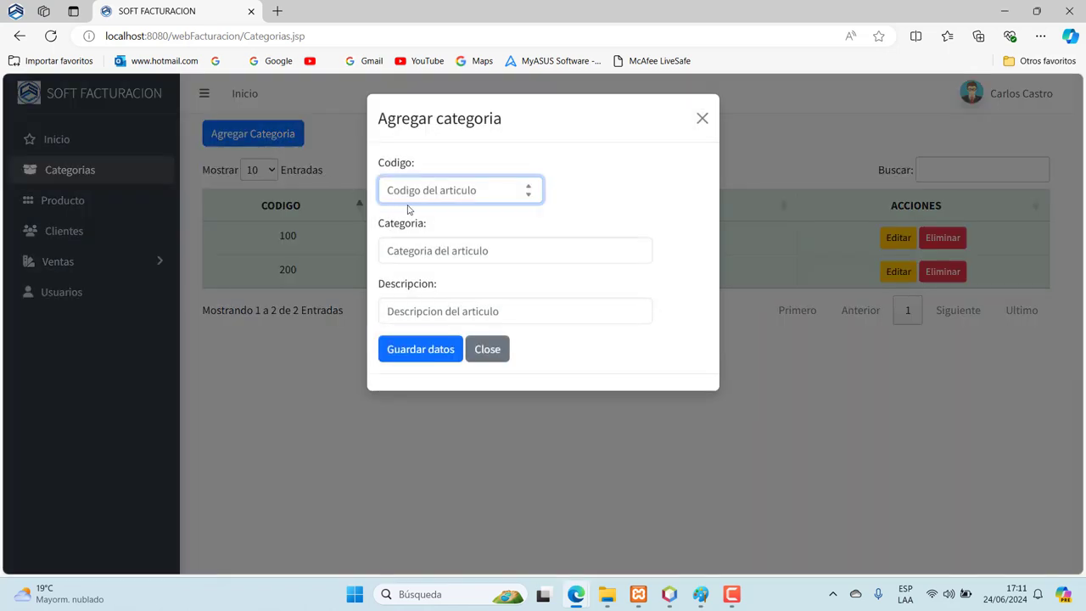
{"action": "type", "text": "200"}
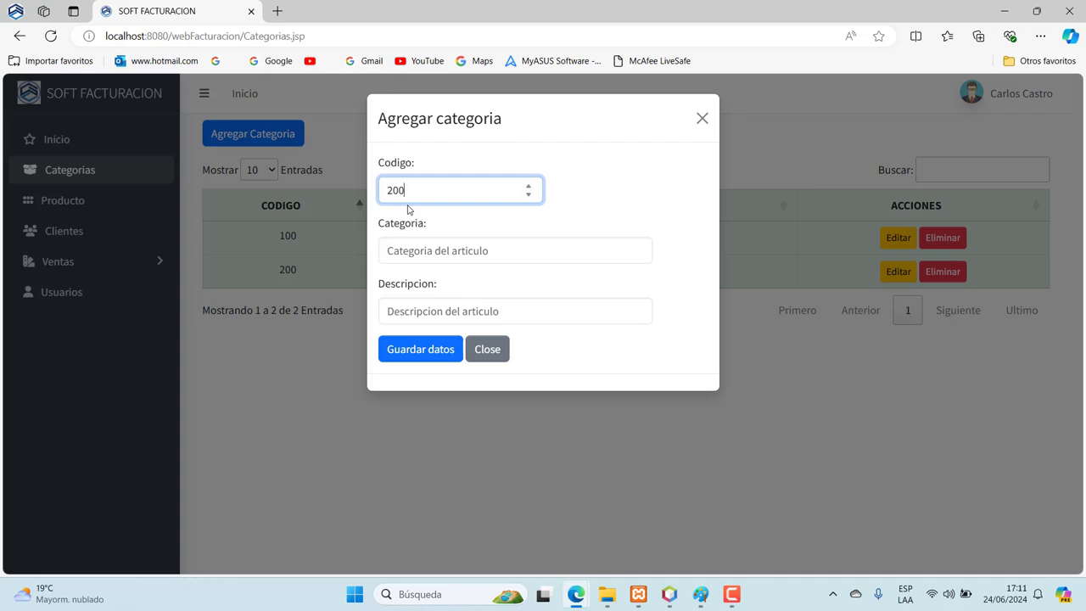
{"action": "left_click", "coordinate": [402, 254]}
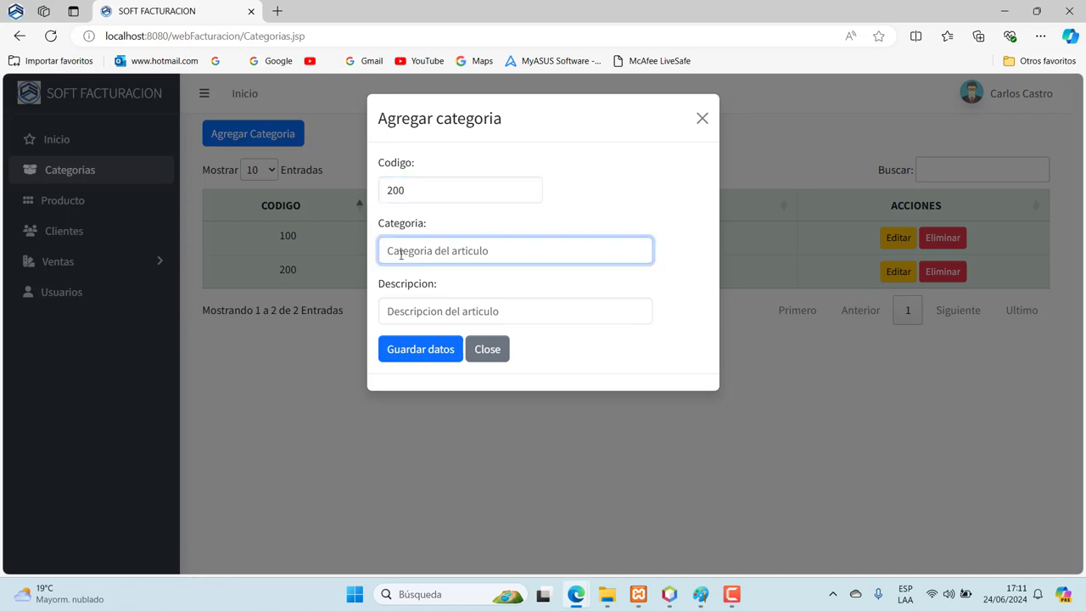
{"action": "type", "text": "Pl"}
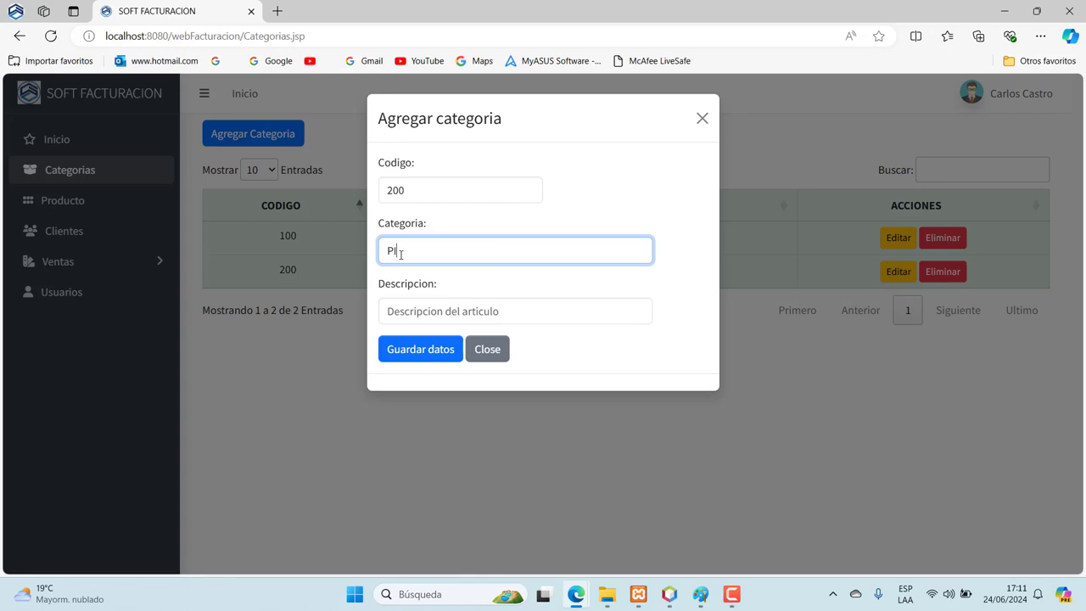
{"action": "type", "text": "NZAS"}
{"action": "left_click", "coordinate": [414, 310]}
{"action": "type", "text": "P"}
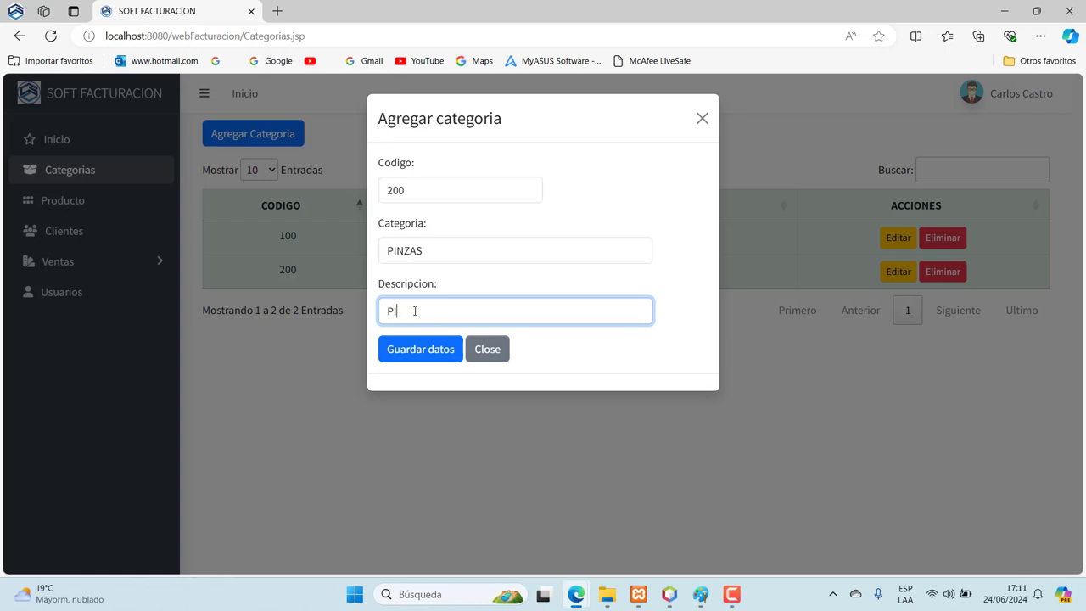
{"action": "type", "text": "INZAS"}
{"action": "left_click", "coordinate": [425, 351]}
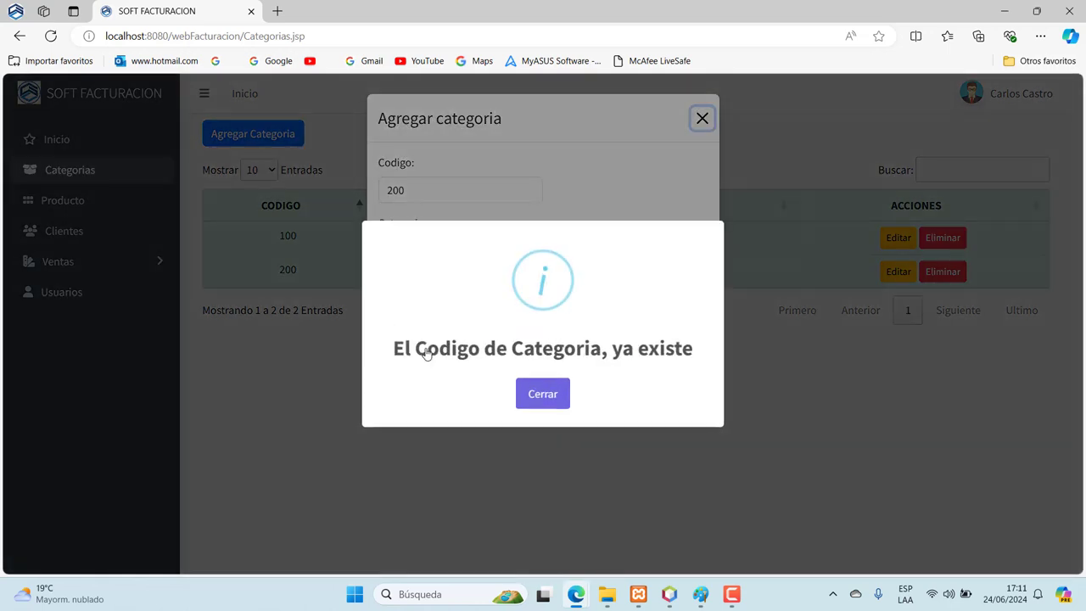
{"action": "left_click", "coordinate": [536, 388]}
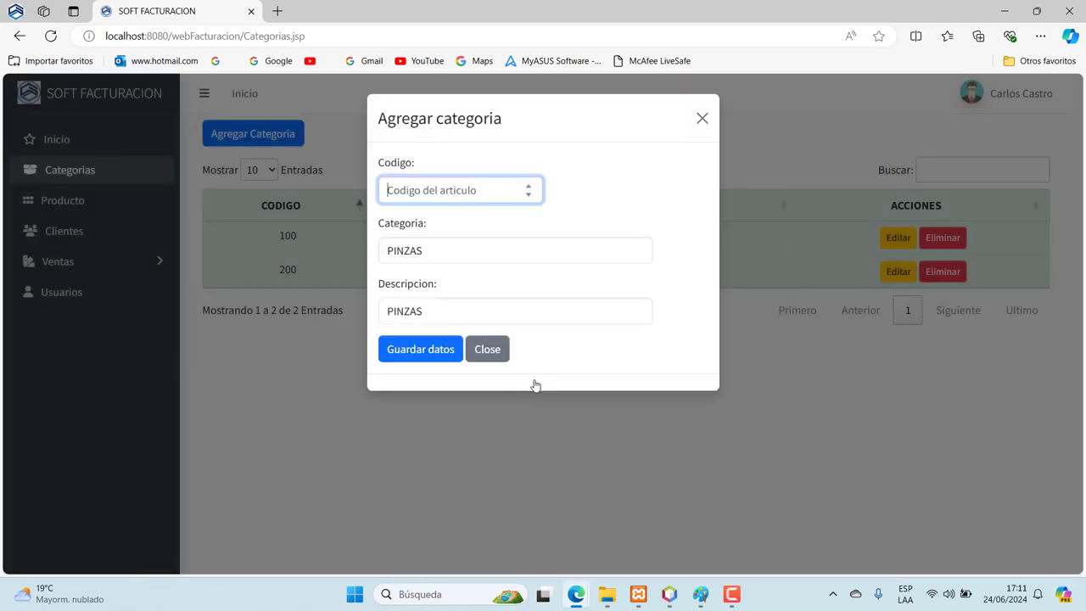
Change the PINZAS category's code to 300 and save it
{"action": "type", "text": "3"}
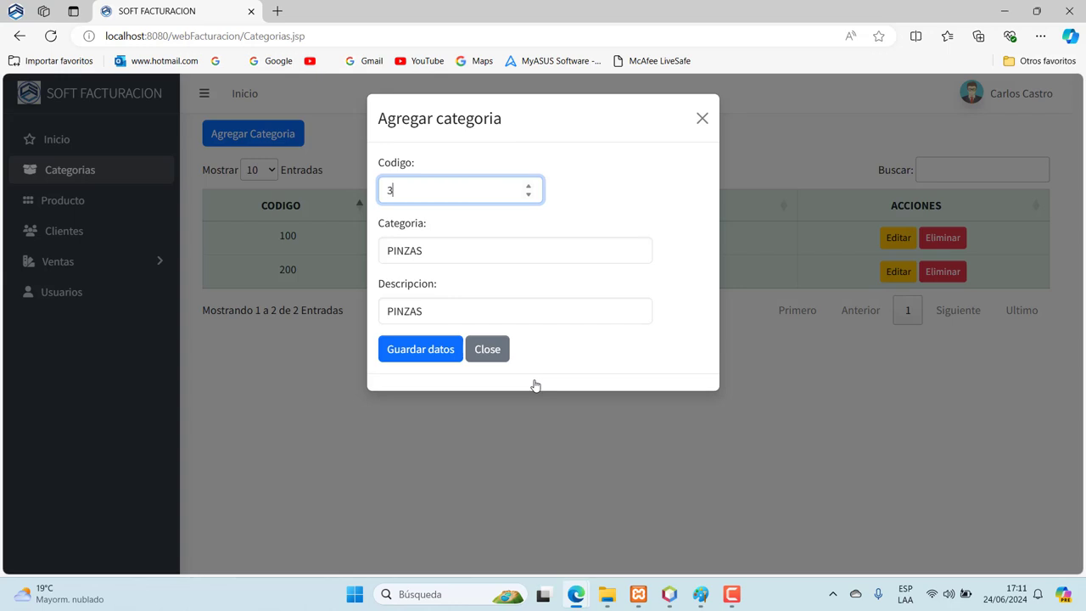
{"action": "type", "text": "00"}
{"action": "left_click", "coordinate": [433, 354]}
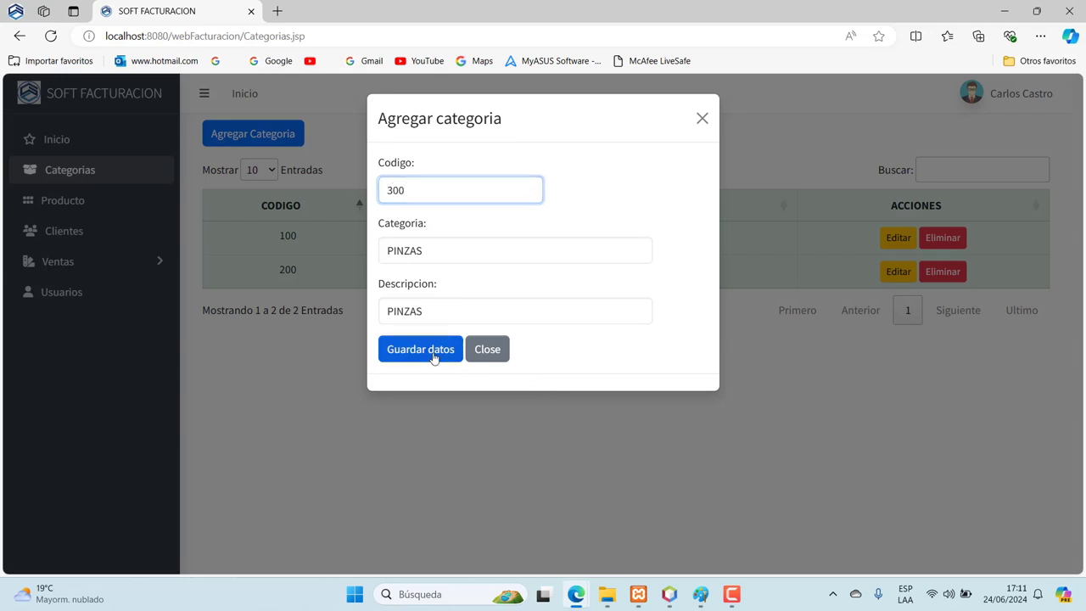
{"action": "left_click", "coordinate": [532, 406]}
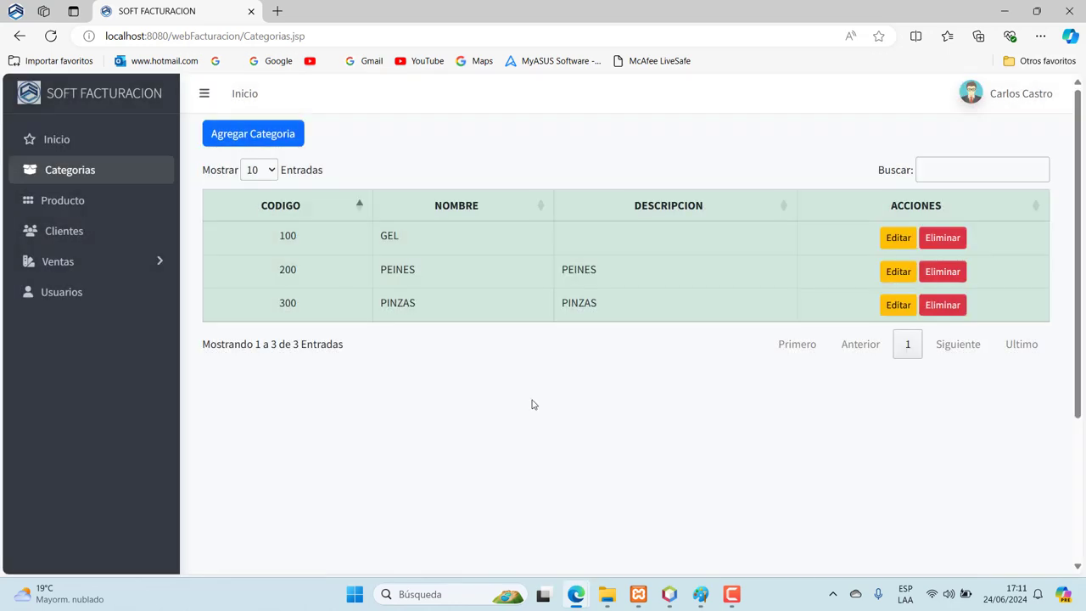
Save a new category with code 400 named ISOPO, leaving the description blank
{"action": "left_click", "coordinate": [281, 139]}
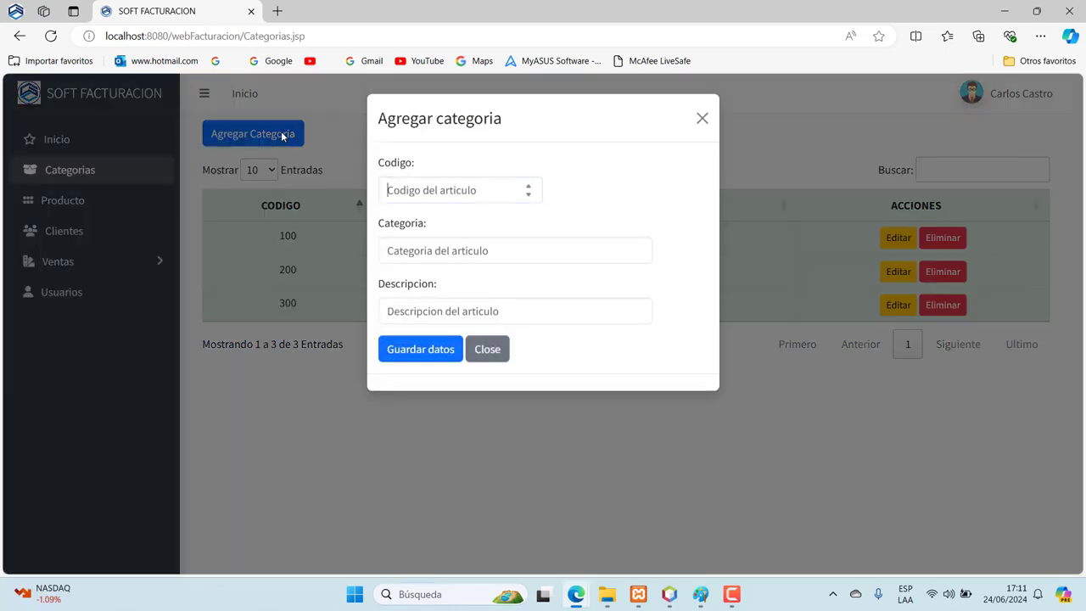
{"action": "type", "text": "4"}
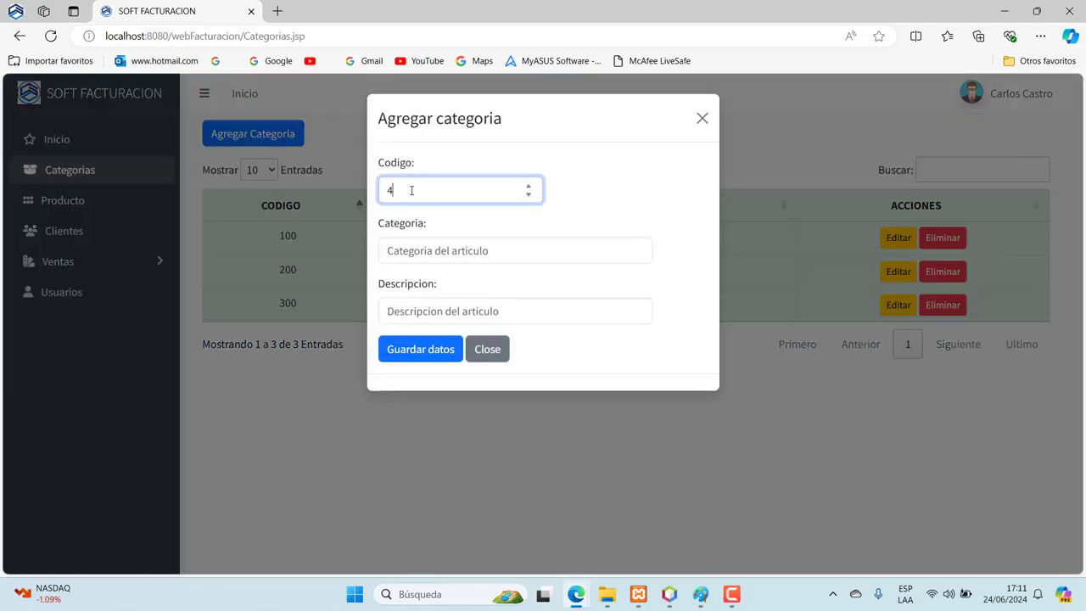
{"action": "type", "text": "00"}
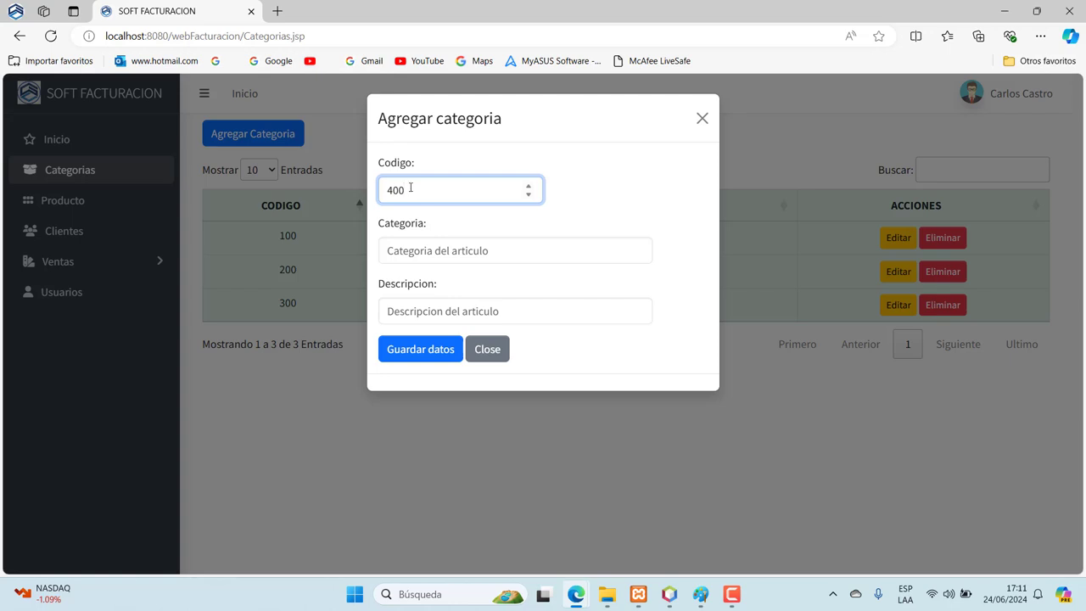
{"action": "left_click", "coordinate": [386, 250]}
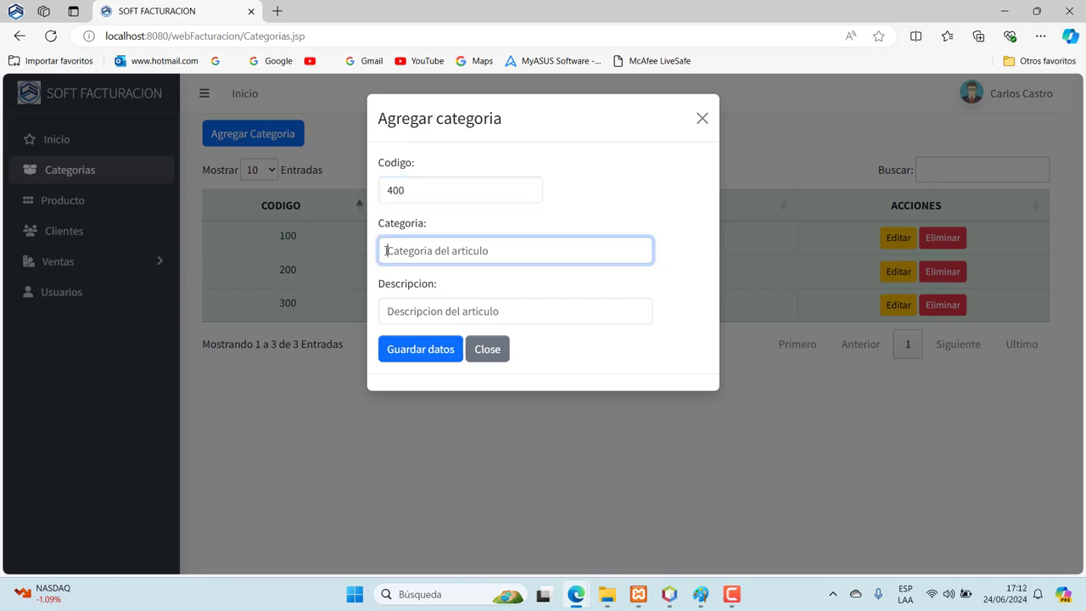
{"action": "type", "text": "ISOPO"}
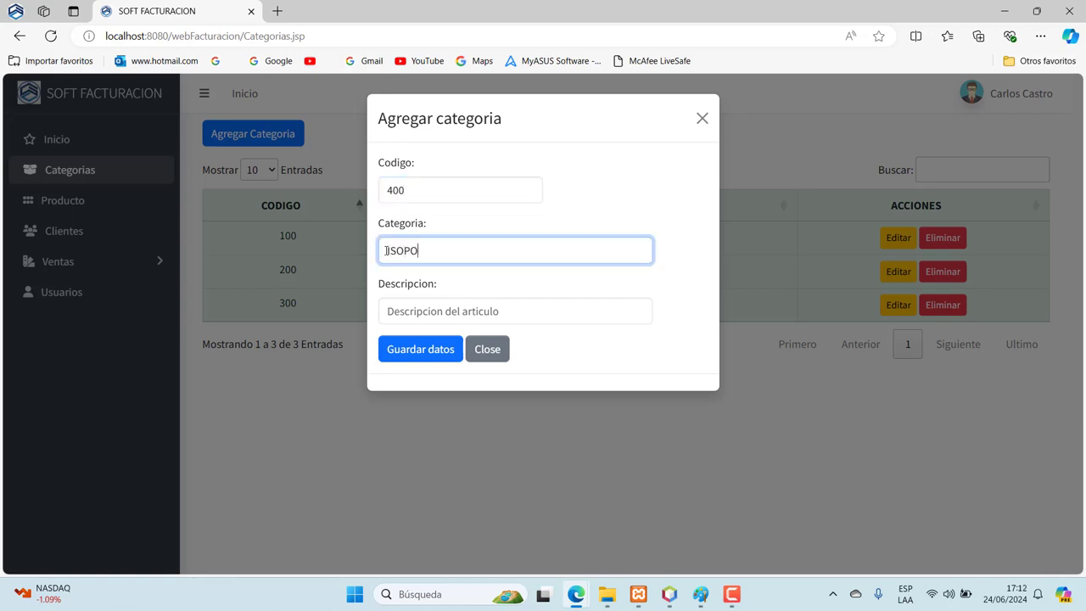
{"action": "left_click", "coordinate": [420, 349]}
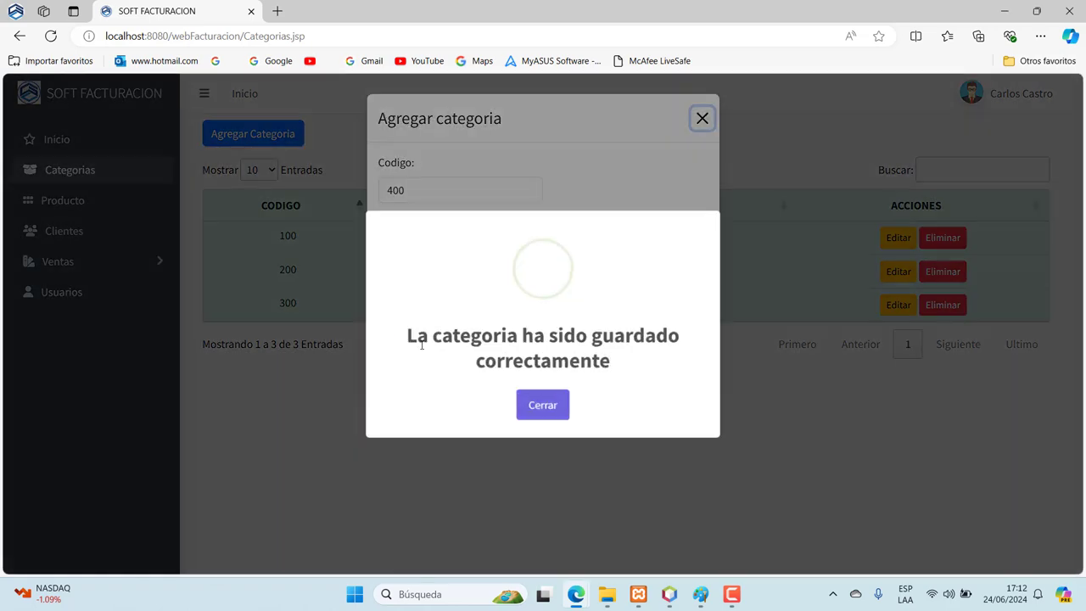
{"action": "left_click", "coordinate": [530, 408]}
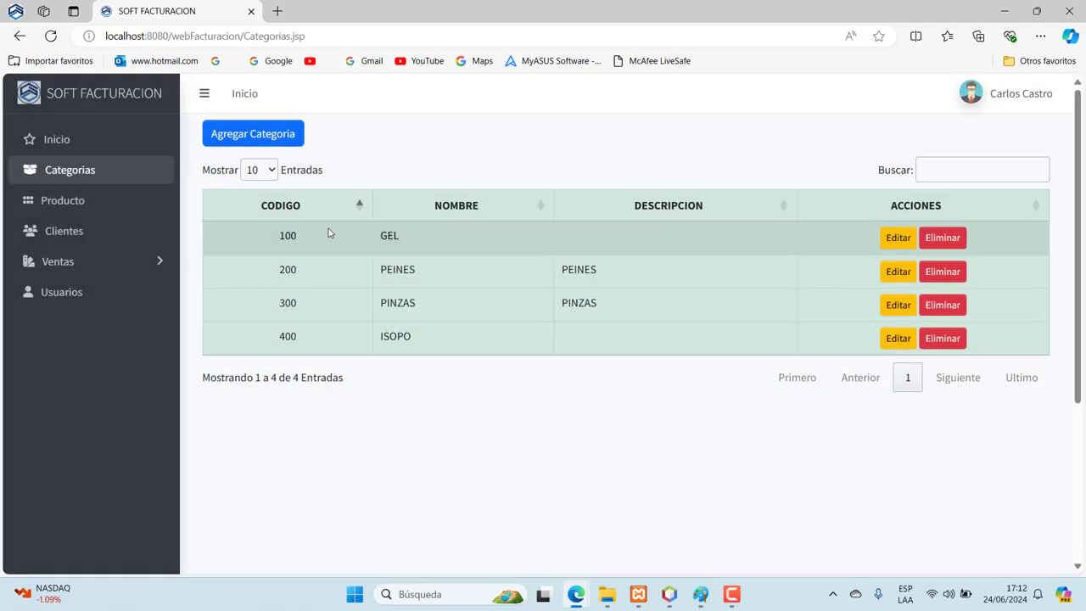
Save a new category with code 500, name TALCO and description TALCO
{"action": "left_click", "coordinate": [259, 141]}
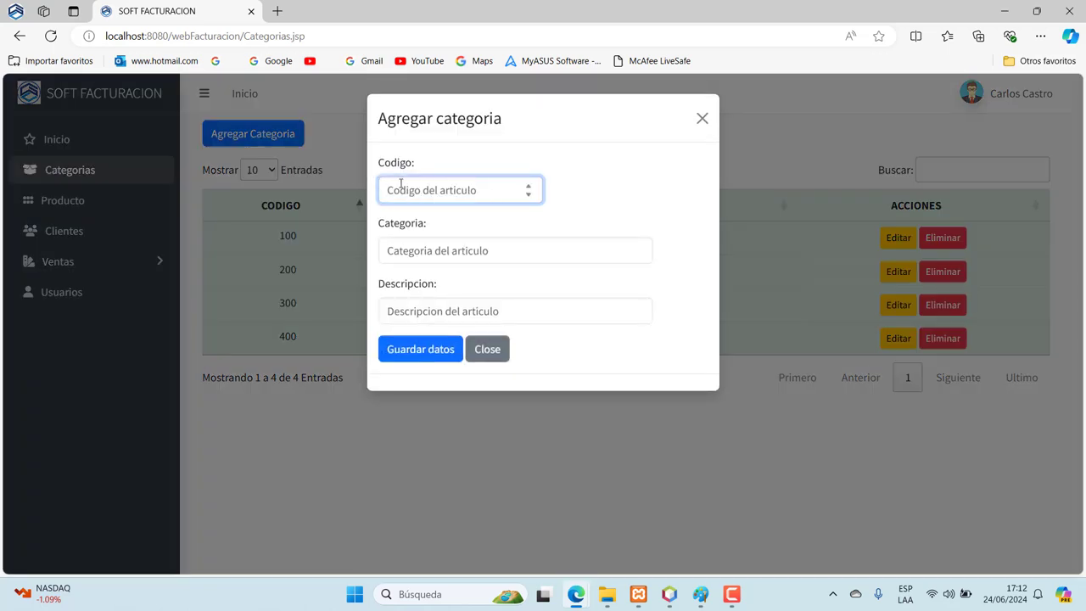
{"action": "type", "text": "500"}
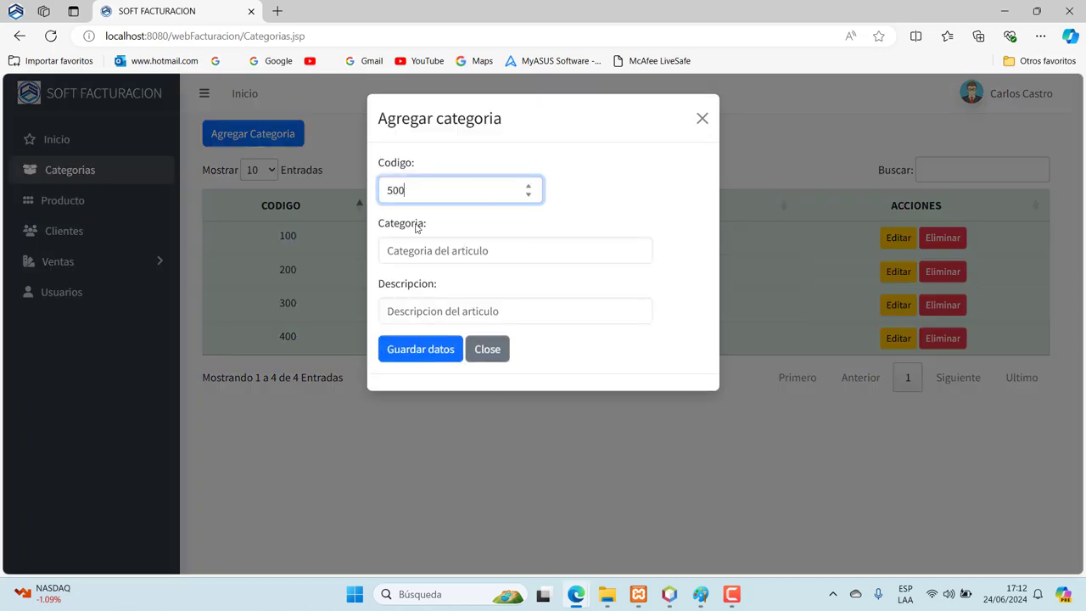
{"action": "left_click", "coordinate": [421, 243]}
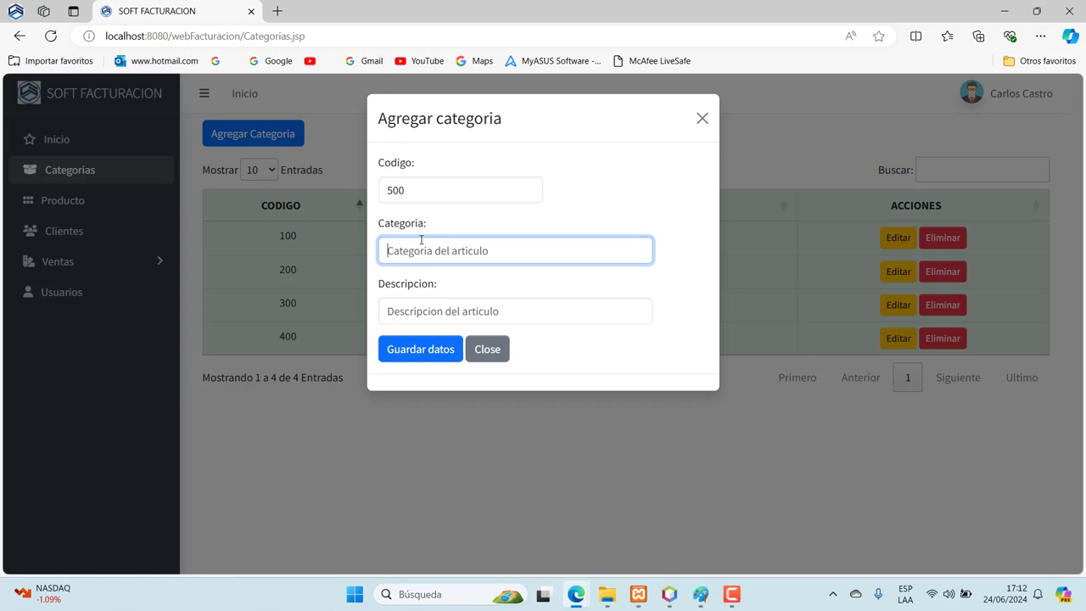
{"action": "type", "text": "TA"}
{"action": "type", "text": "LCO"}
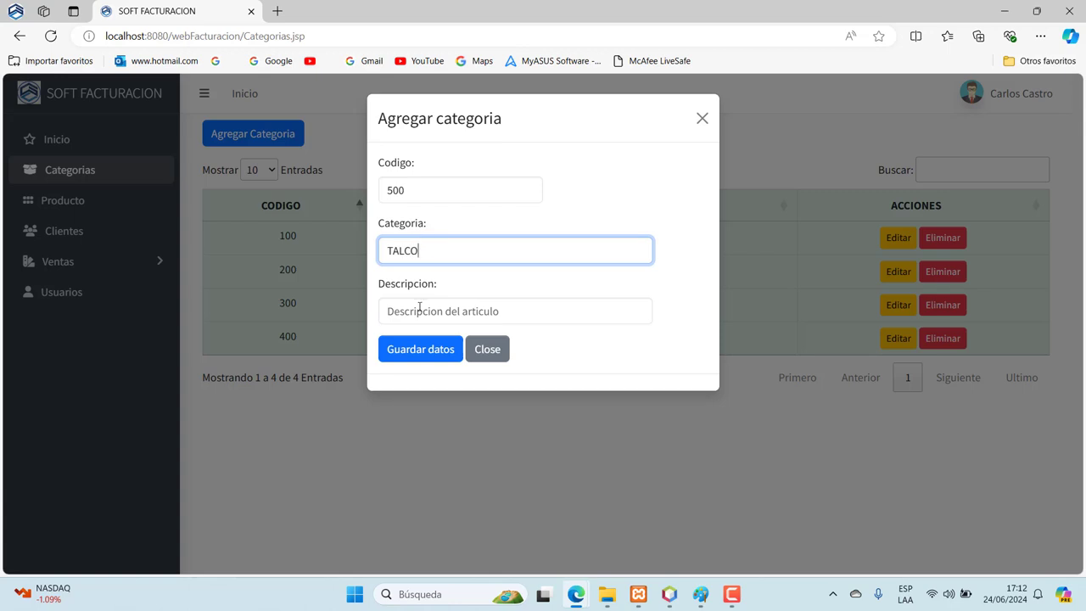
{"action": "left_click", "coordinate": [421, 305]}
{"action": "type", "text": "TALC"}
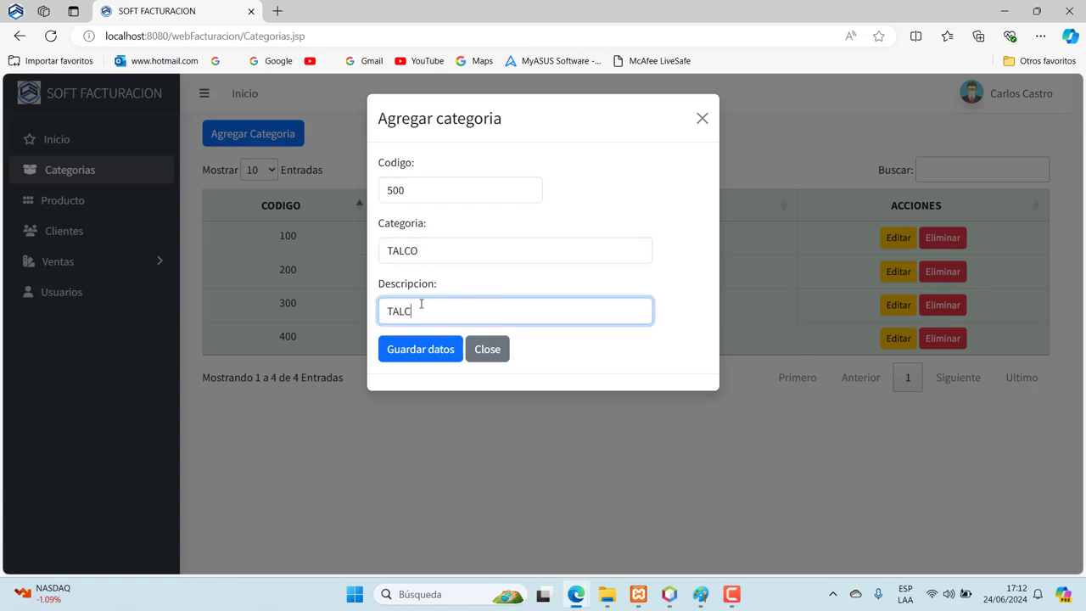
{"action": "type", "text": "O"}
{"action": "left_click", "coordinate": [433, 349]}
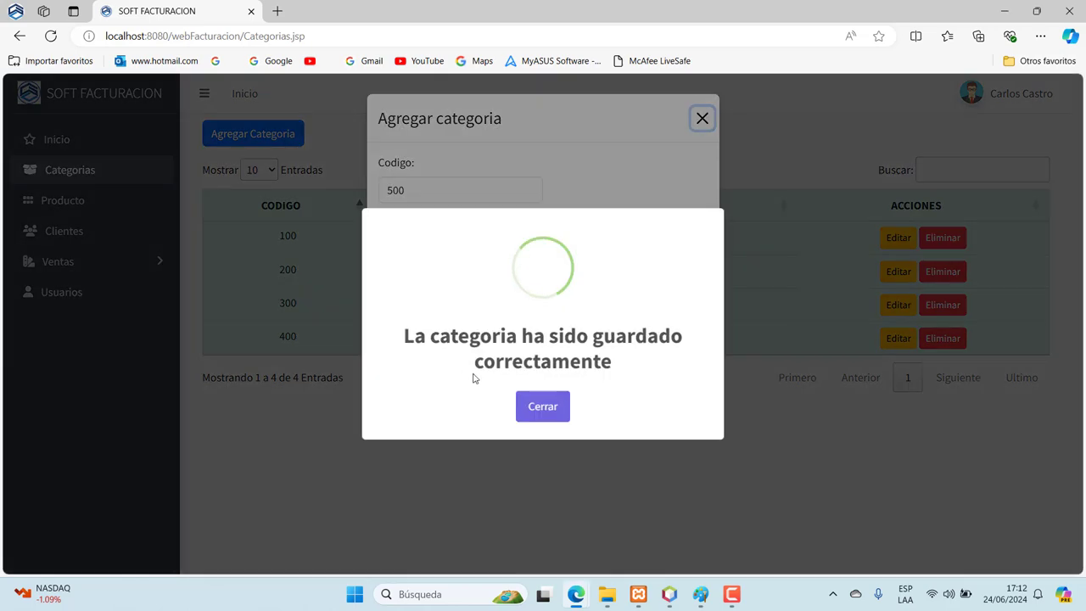
{"action": "left_click", "coordinate": [535, 412]}
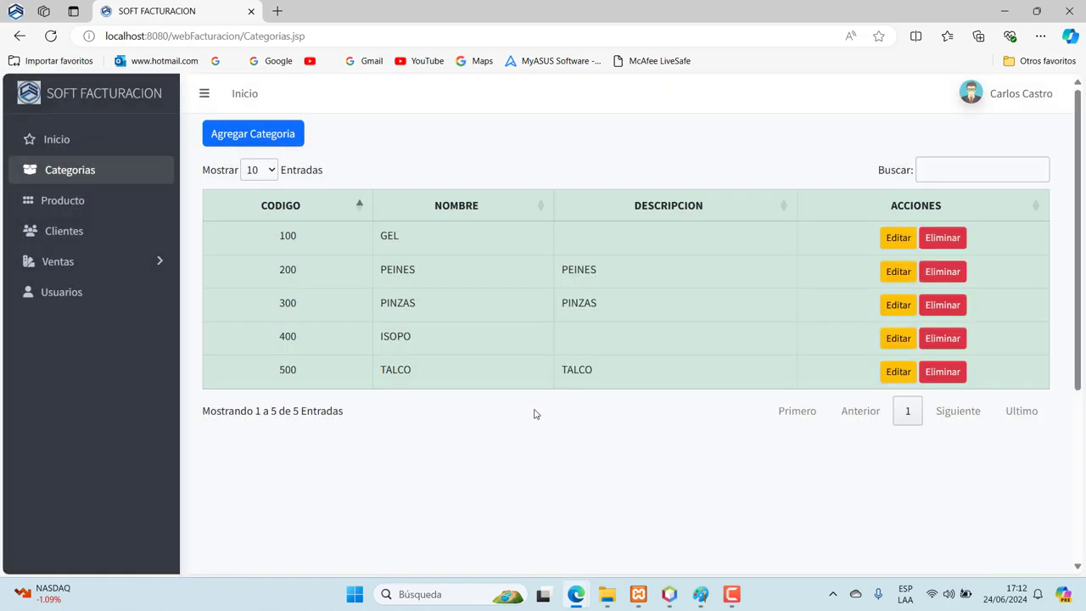
Save a new category with code 600, name BLOQUEADORES and description BLOQUEADORES
{"action": "left_click", "coordinate": [261, 134]}
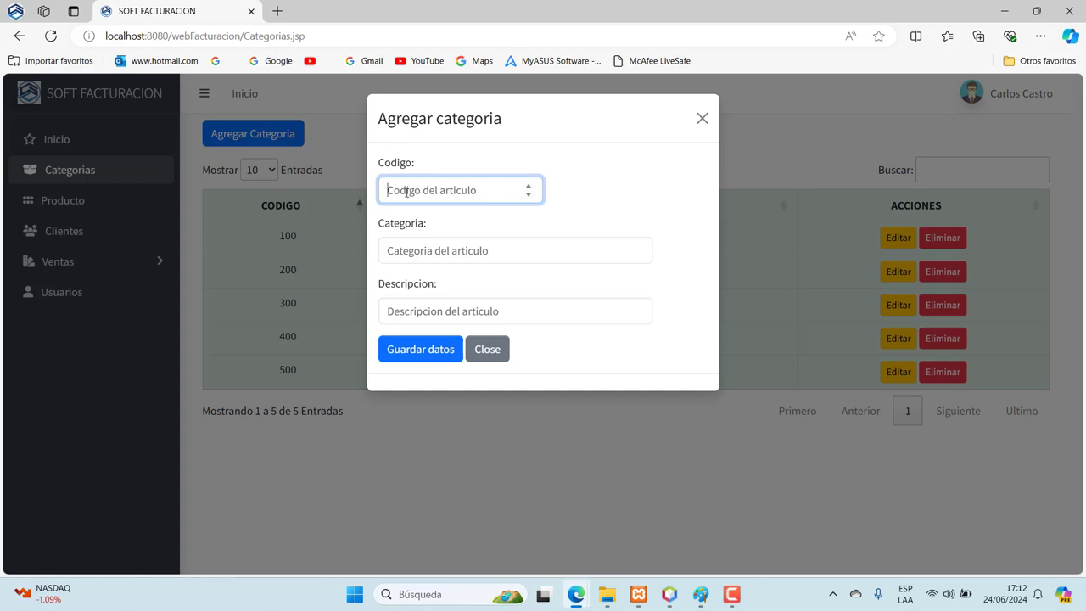
{"action": "type", "text": "600"}
{"action": "left_click", "coordinate": [458, 250]}
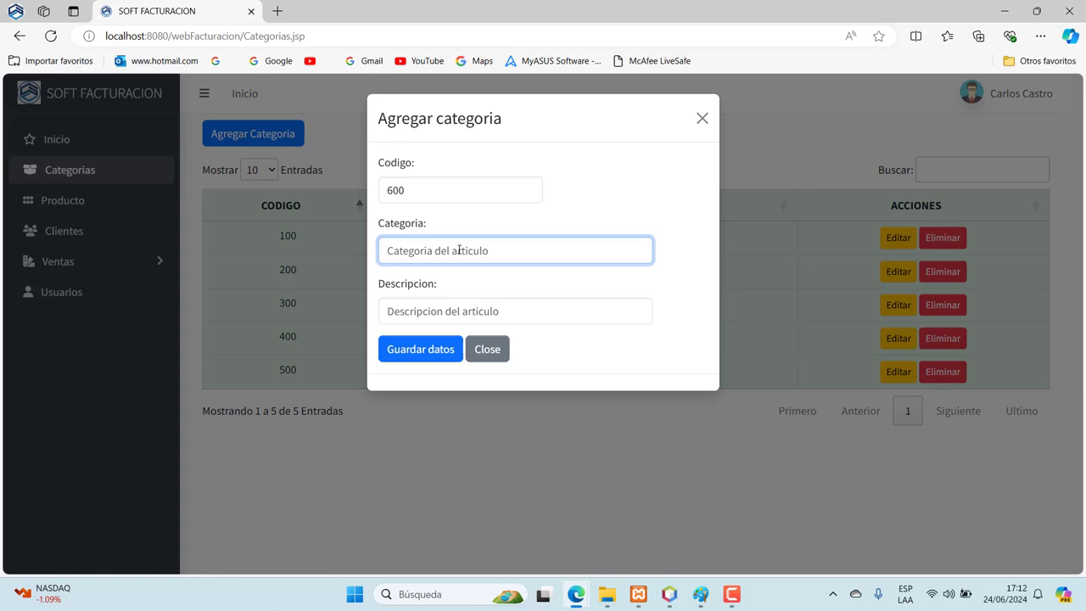
{"action": "type", "text": "BLOQ"}
{"action": "type", "text": "UEADORES"}
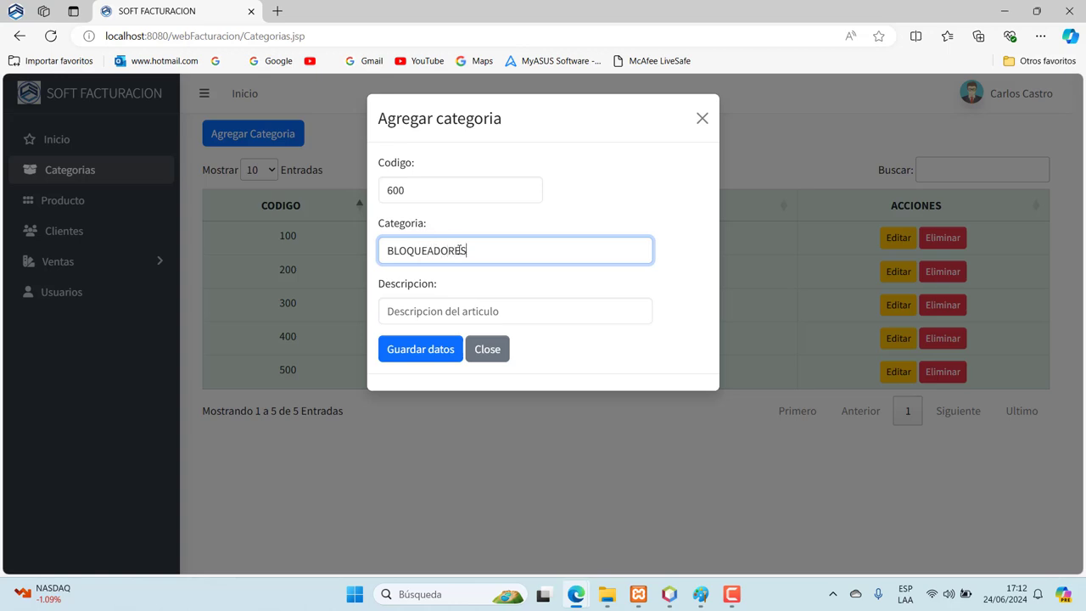
{"action": "left_click", "coordinate": [436, 311]}
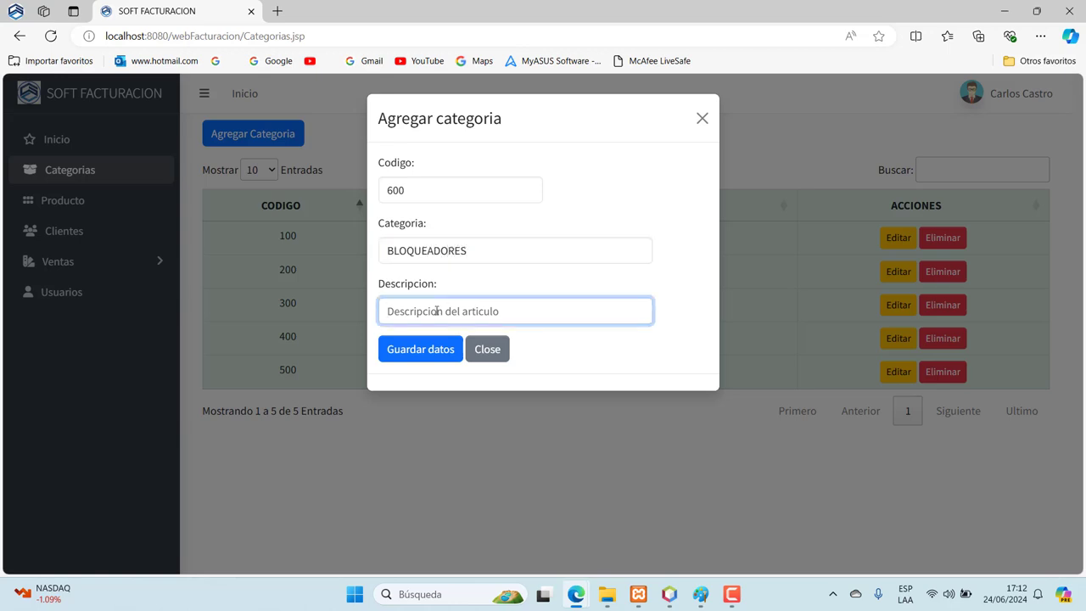
{"action": "type", "text": "BLOQUEA"}
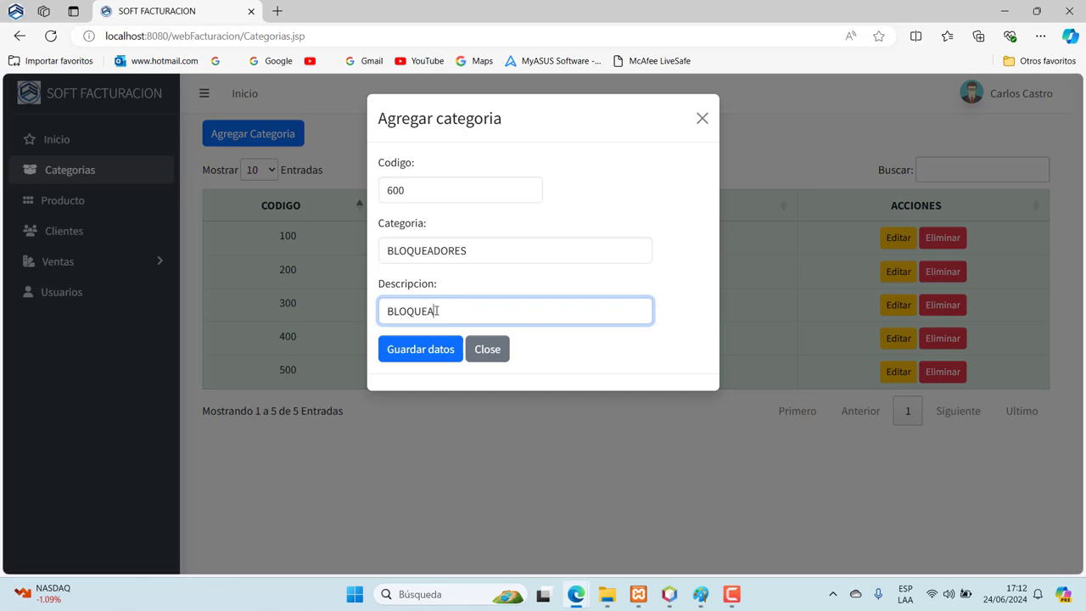
{"action": "type", "text": "DORES"}
{"action": "left_click", "coordinate": [438, 348]}
{"action": "left_click", "coordinate": [528, 407]}
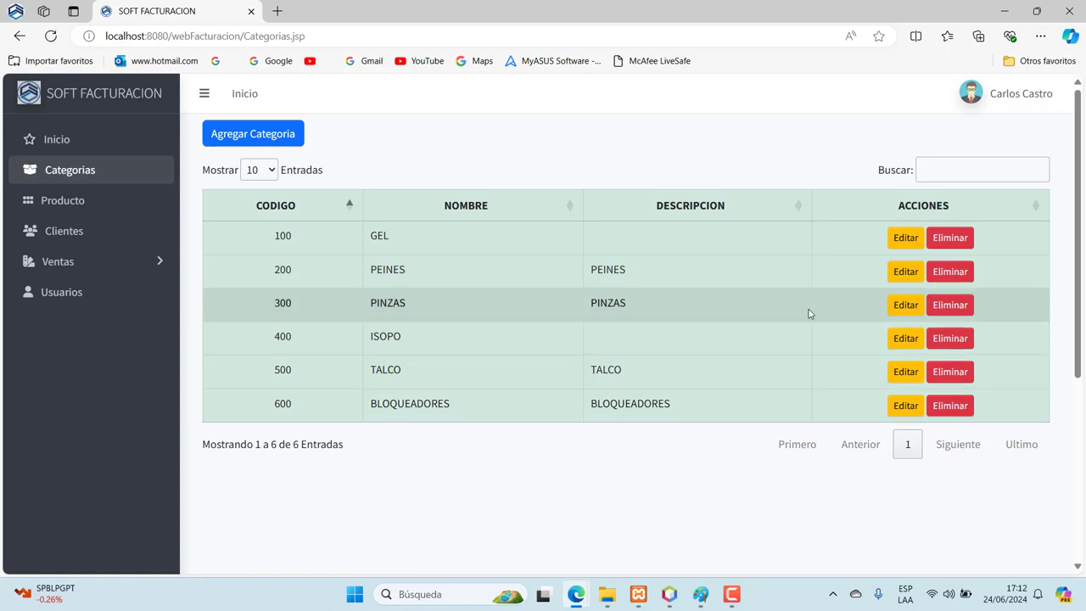
Edit category 100 GEL to give it the description GEL
{"action": "left_click", "coordinate": [902, 238]}
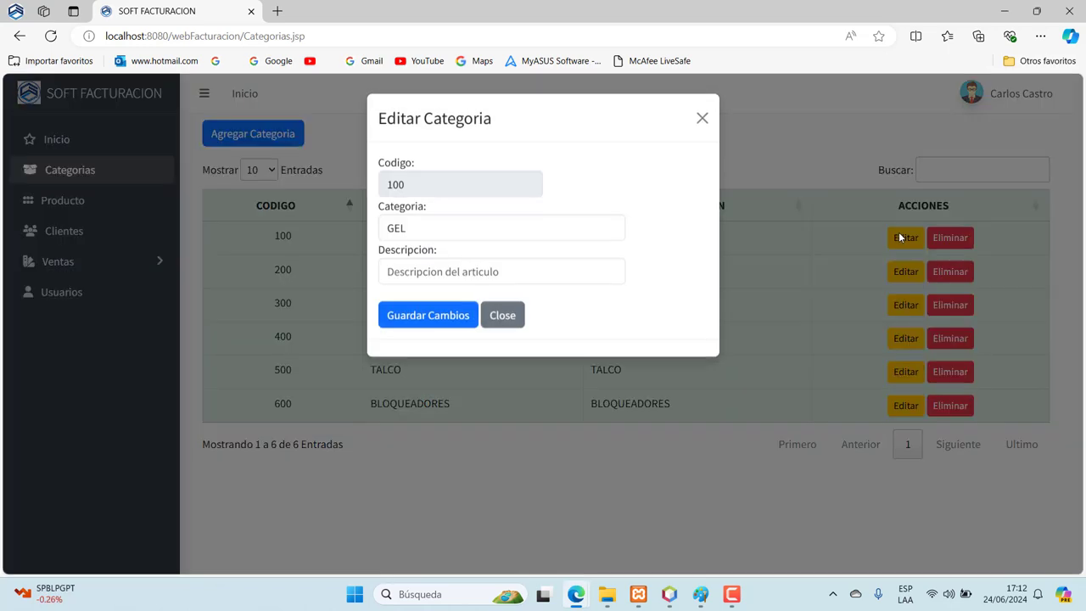
{"action": "left_click", "coordinate": [435, 273]}
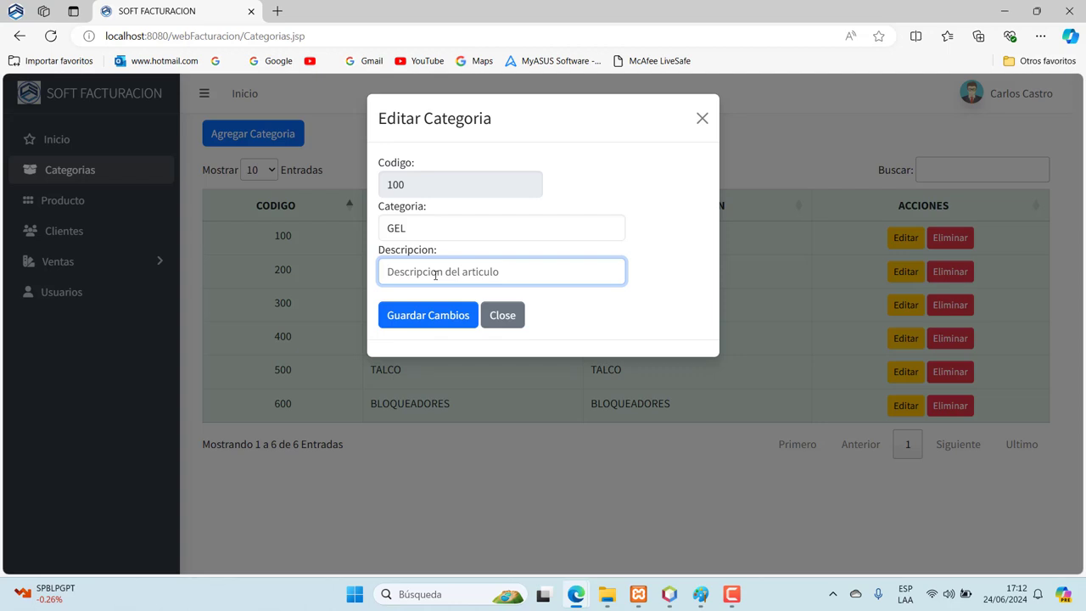
{"action": "type", "text": "GEL"}
{"action": "left_click", "coordinate": [424, 315]}
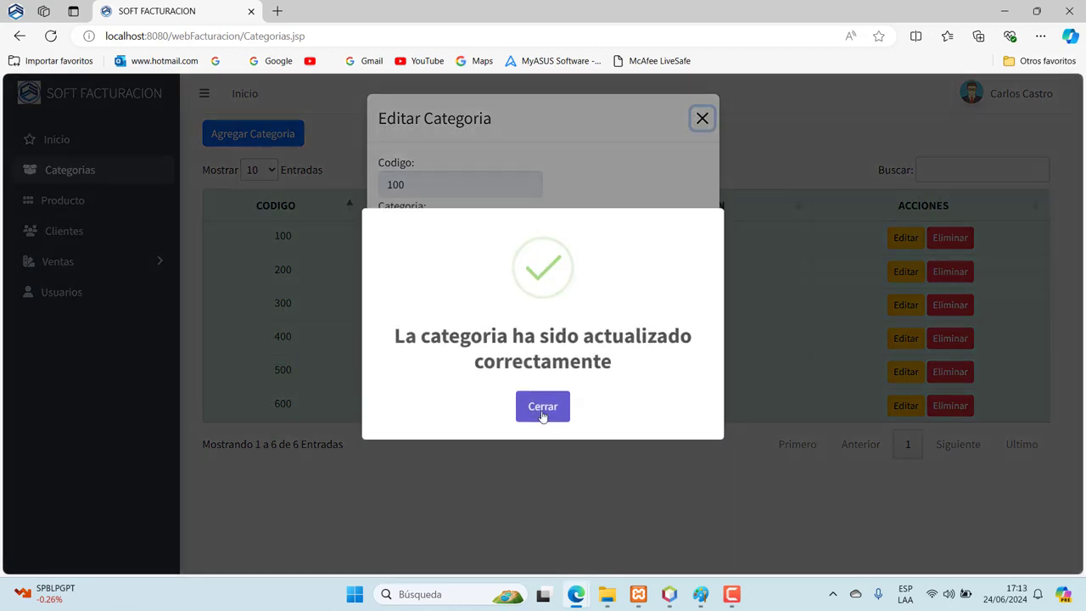
{"action": "left_click", "coordinate": [544, 410]}
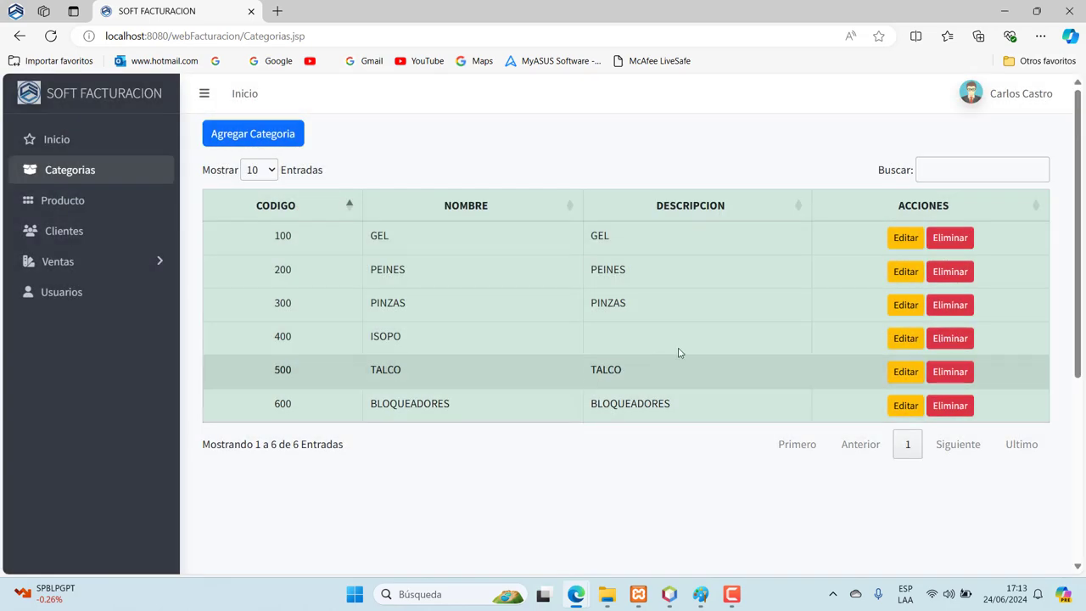
Edit category 400 so its description reads ISOPO instead of 500
{"action": "left_click", "coordinate": [900, 338]}
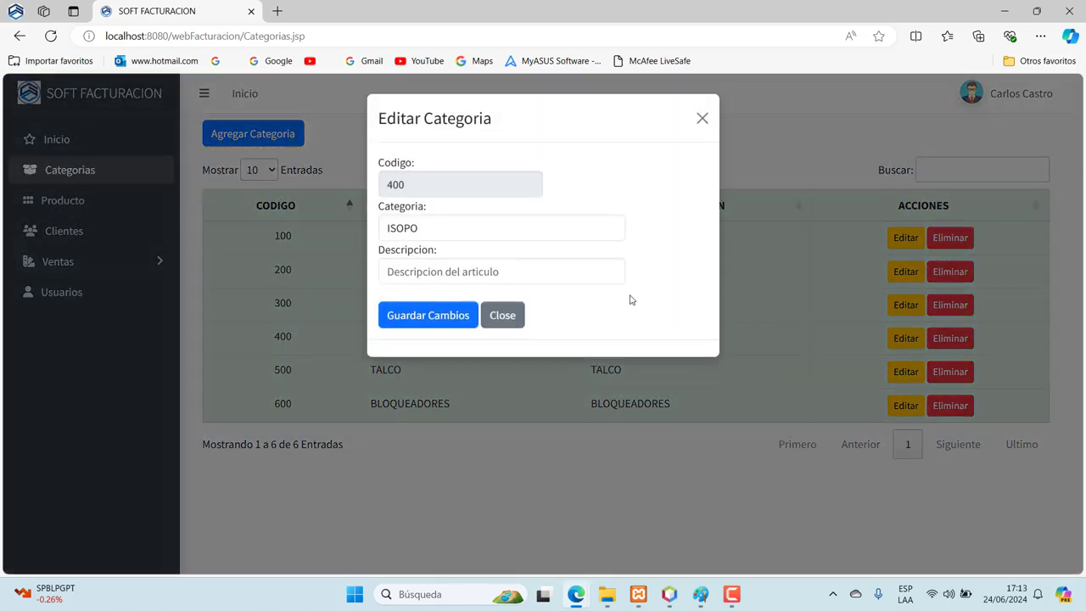
{"action": "left_click", "coordinate": [391, 273]}
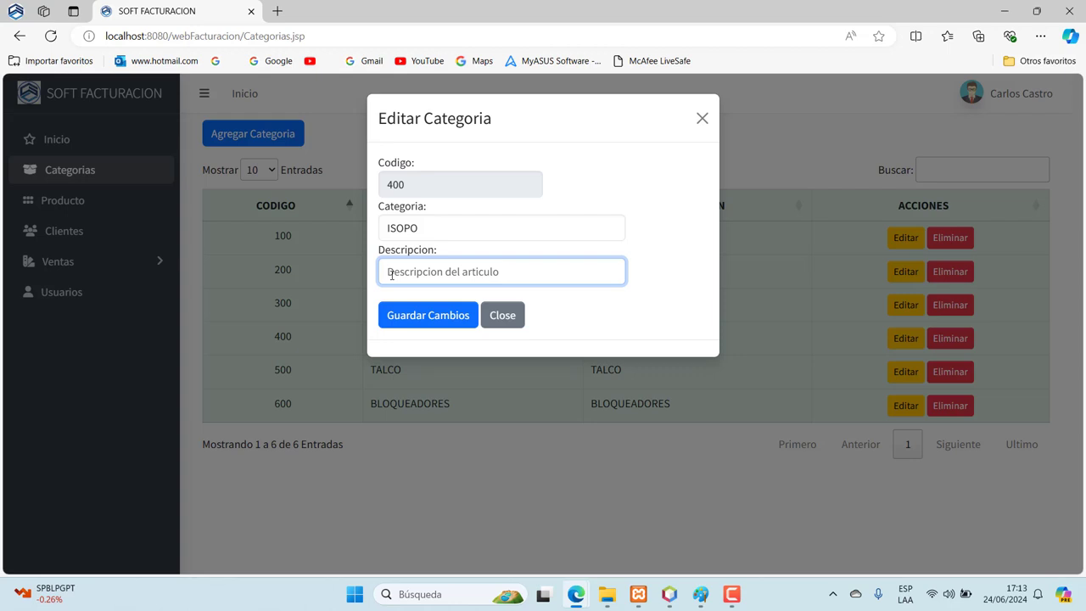
{"action": "type", "text": "500"}
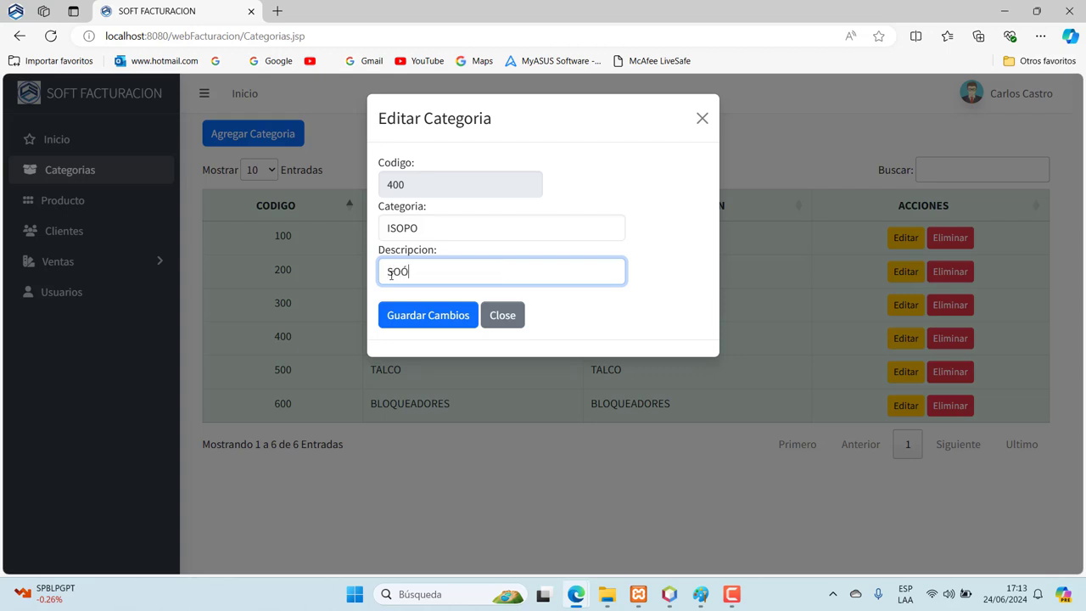
{"action": "key", "text": "BackSpace"}
{"action": "key", "text": "BackSpace"}
{"action": "key", "text": "BackSpace"}
{"action": "type", "text": "ISO"}
{"action": "type", "text": "PO"}
{"action": "left_click", "coordinate": [398, 315]}
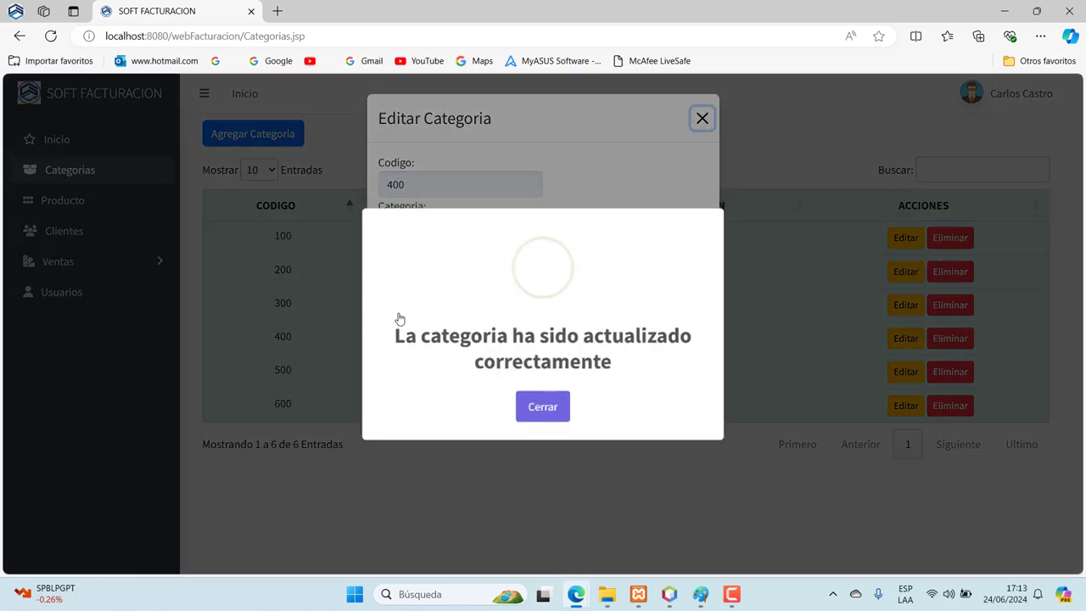
{"action": "left_click", "coordinate": [530, 410]}
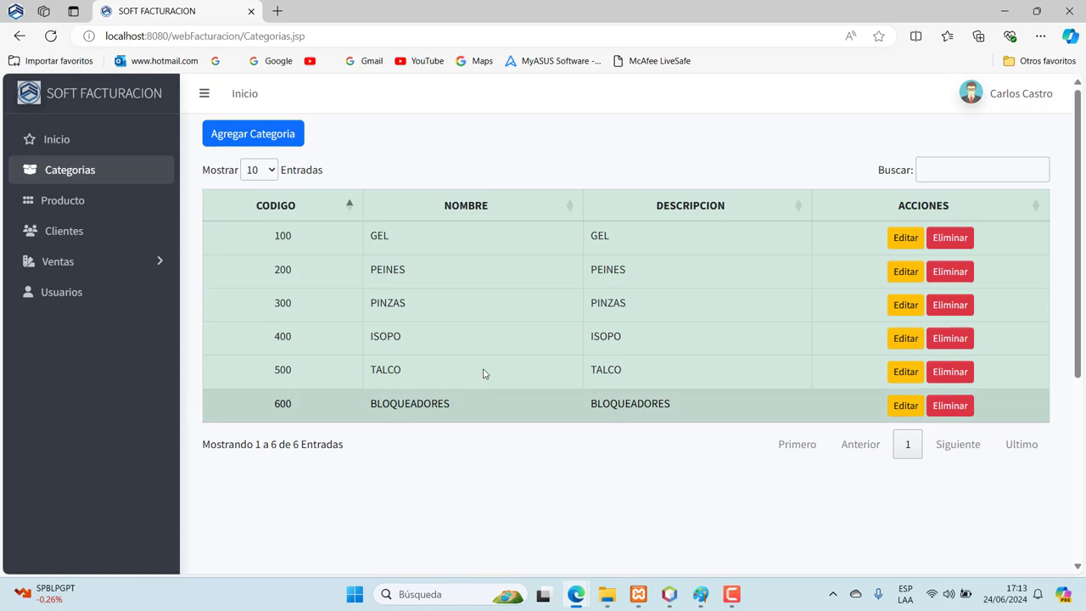
{"action": "left_click", "coordinate": [283, 146]}
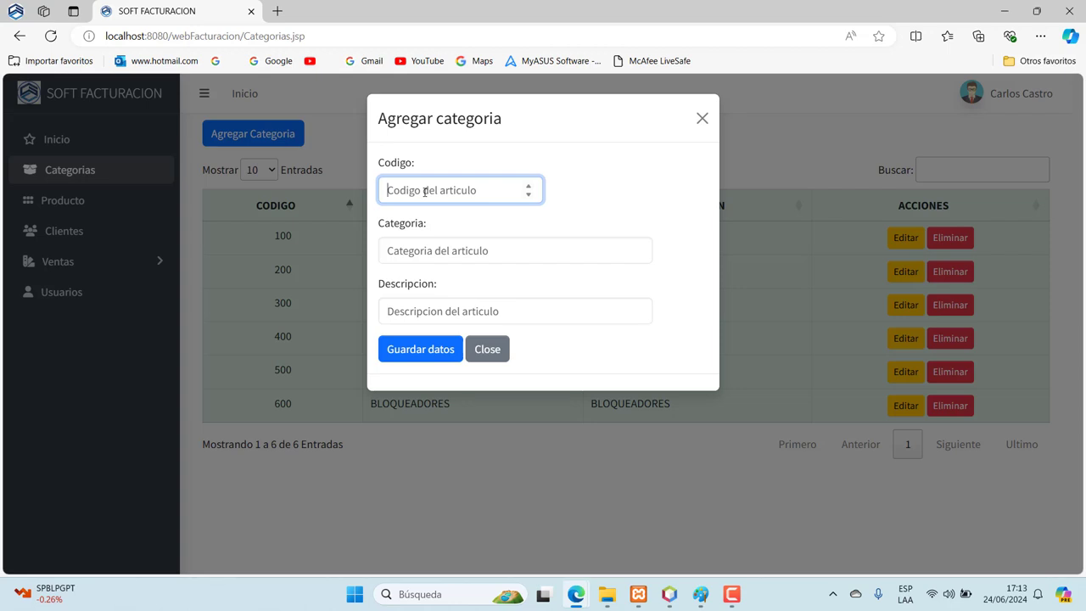
Save a test category with code 700 named PRUEBA
{"action": "type", "text": "700"}
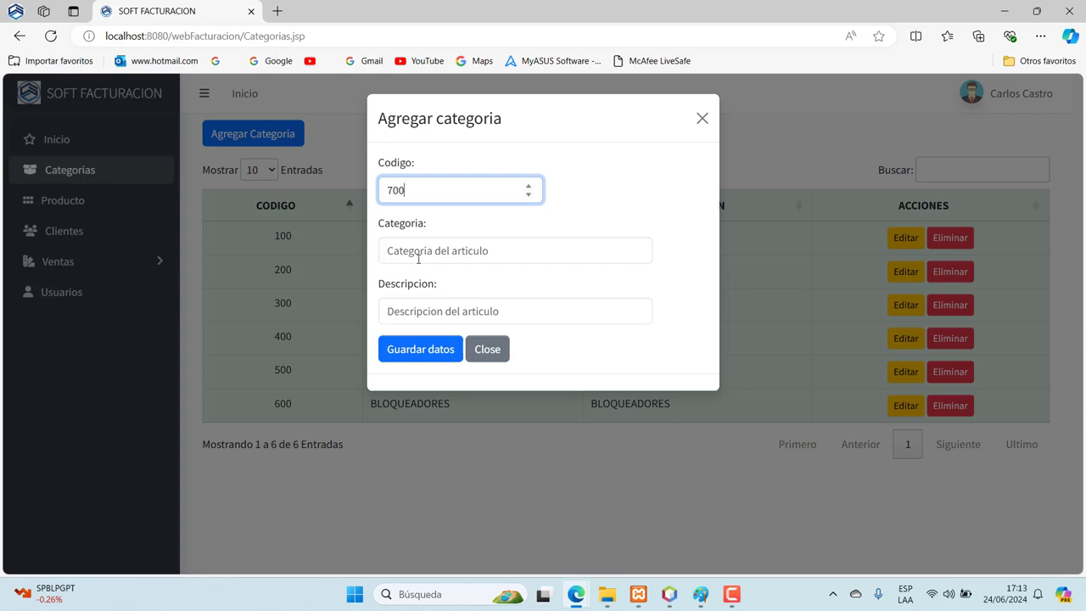
{"action": "left_click", "coordinate": [418, 251]}
{"action": "type", "text": "P"}
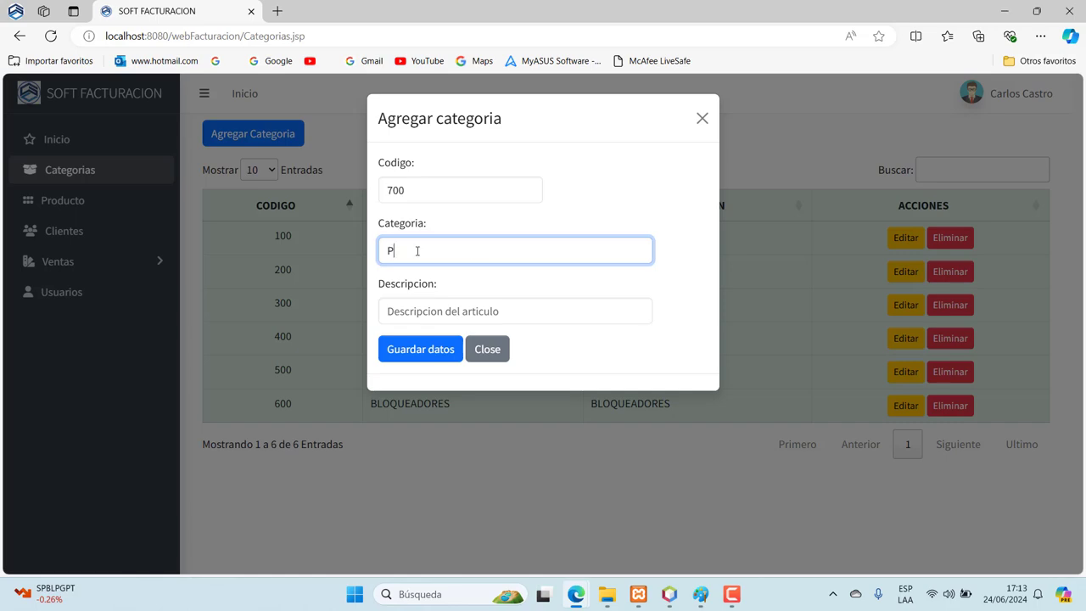
{"action": "type", "text": "RUEBA"}
{"action": "left_click", "coordinate": [443, 348]}
{"action": "left_click", "coordinate": [524, 406]}
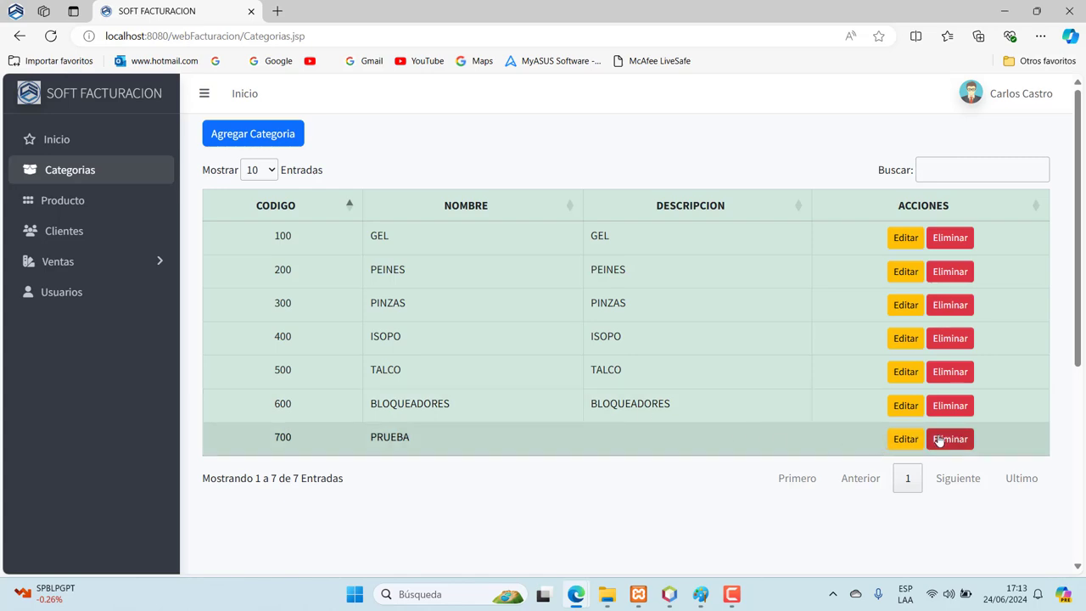
Delete the test category 700 PRUEBA from the table
{"action": "left_click", "coordinate": [939, 439]}
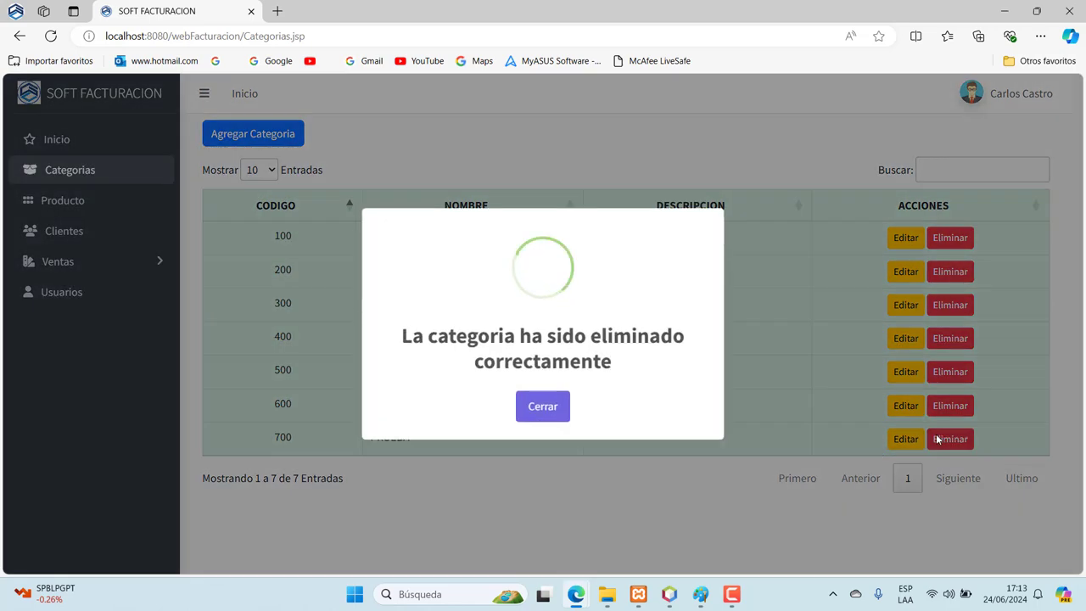
{"action": "left_click", "coordinate": [542, 408]}
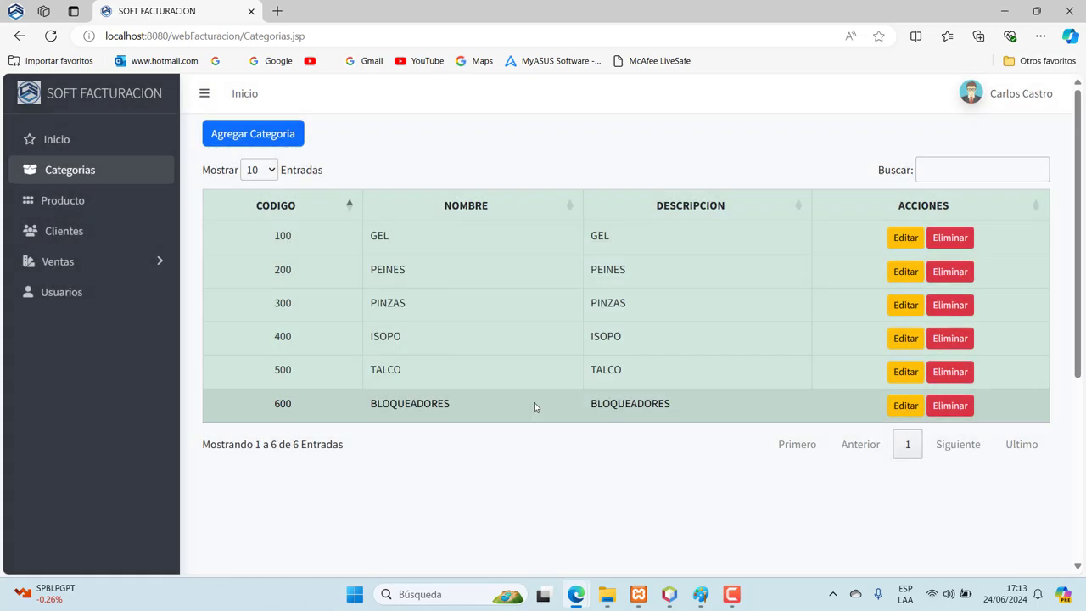
{"action": "left_click", "coordinate": [293, 138]}
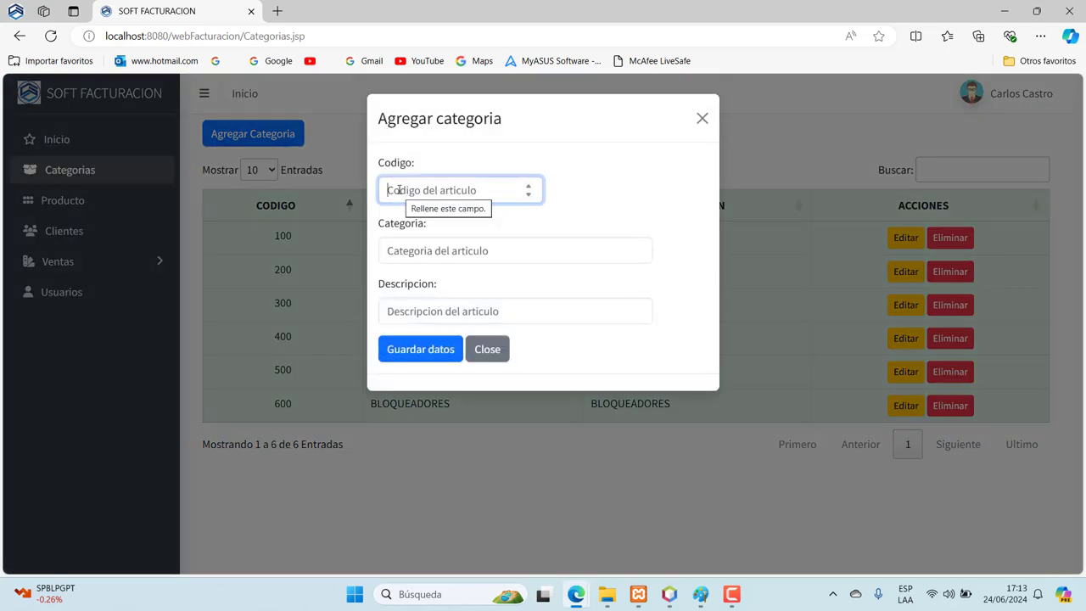
Save category 700 with name ESMALTES and description ESMALTES
{"action": "type", "text": "7"}
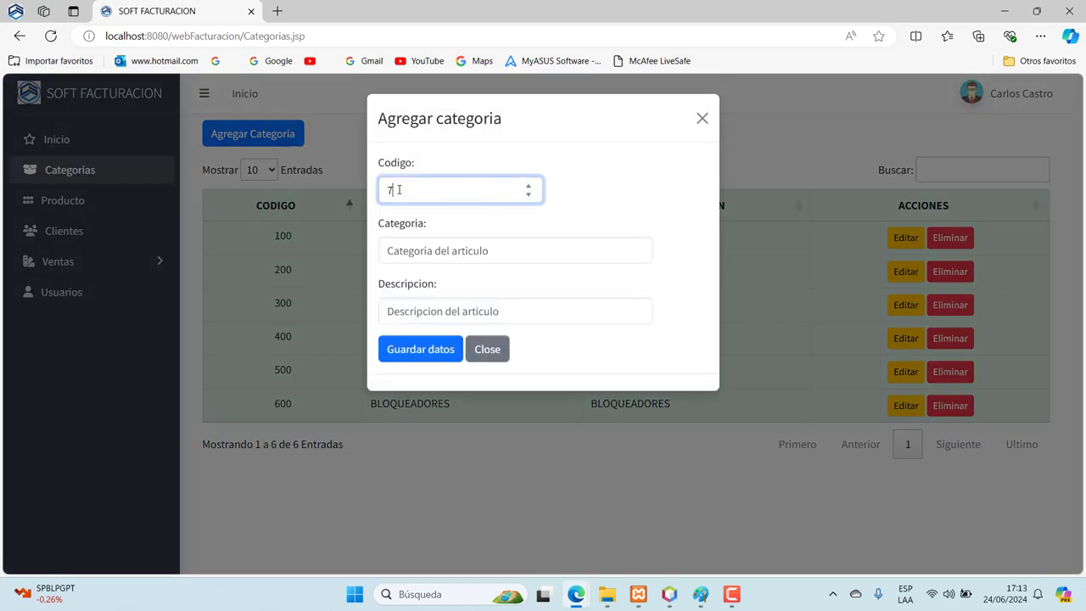
{"action": "type", "text": "00"}
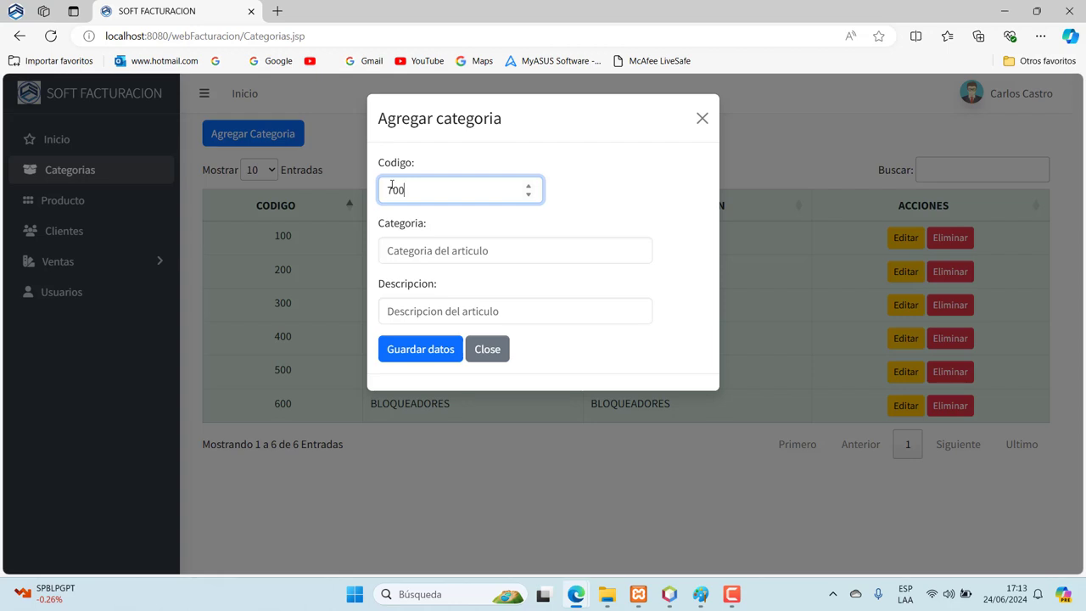
{"action": "left_click", "coordinate": [400, 256]}
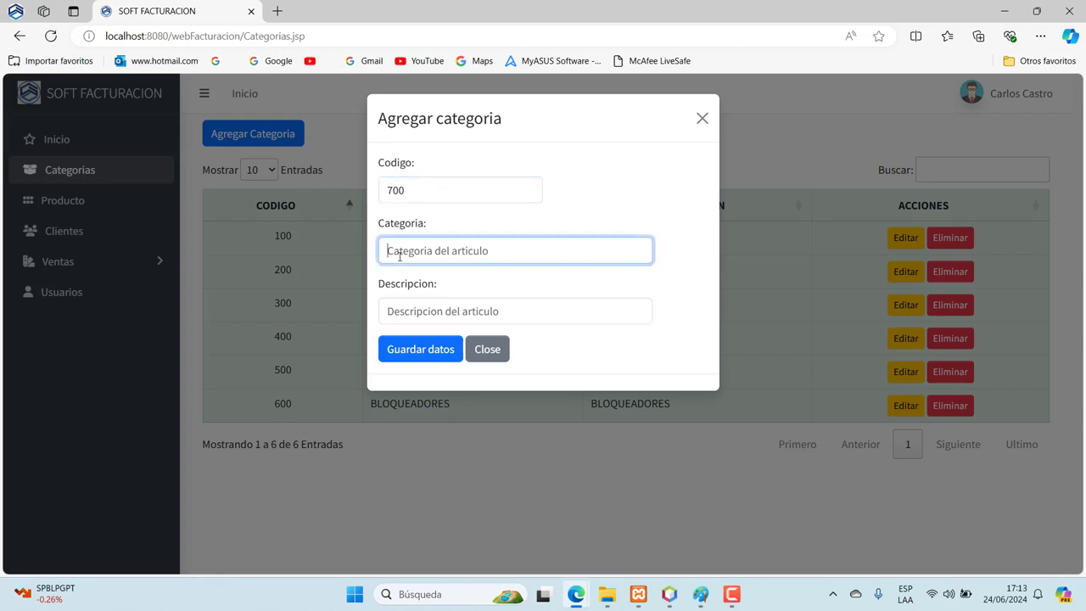
{"action": "type", "text": "ES"}
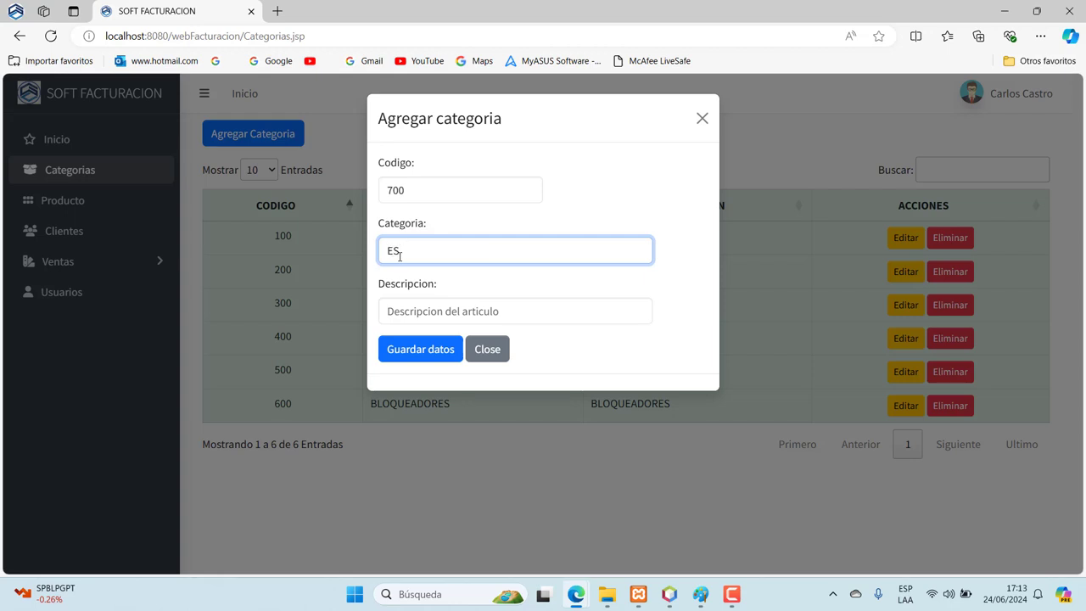
{"action": "type", "text": "MALTES"}
{"action": "left_click", "coordinate": [401, 303]}
{"action": "type", "text": "E"}
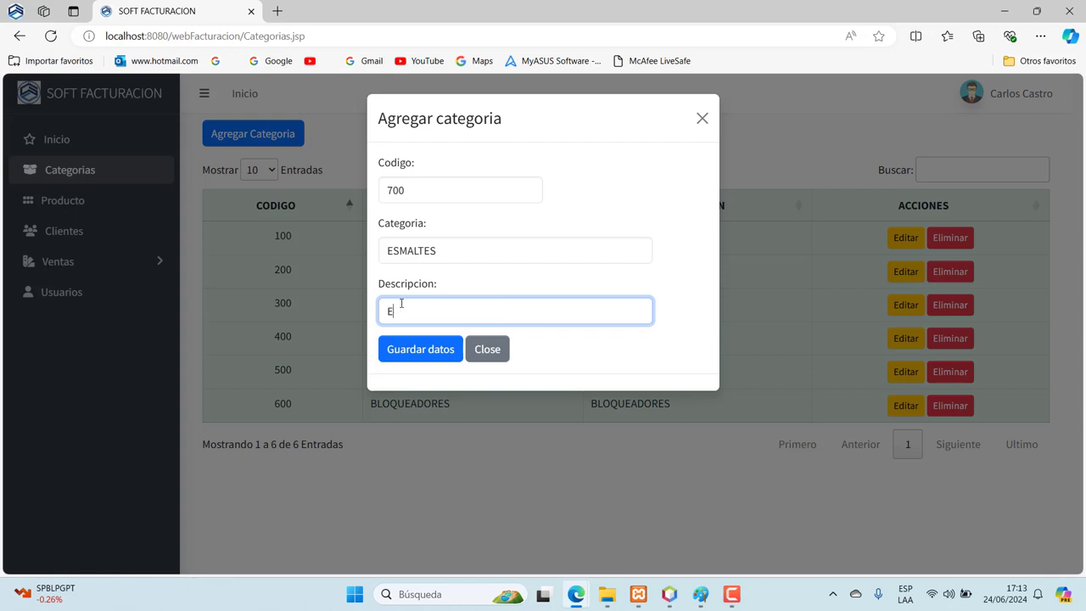
{"action": "type", "text": "SMALT"}
{"action": "type", "text": "ES"}
{"action": "left_click", "coordinate": [410, 348]}
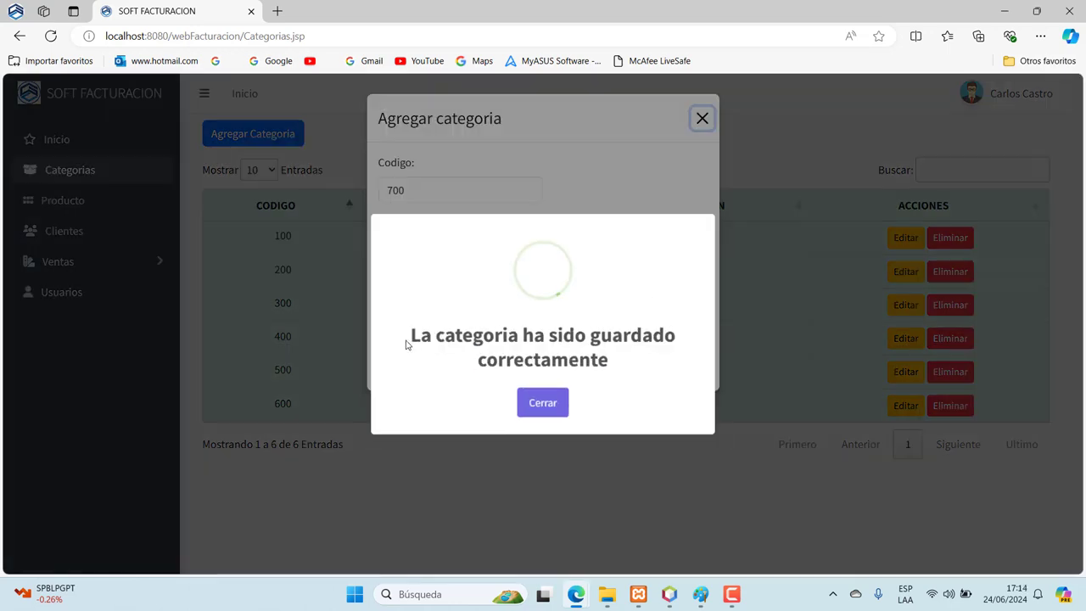
{"action": "left_click", "coordinate": [546, 408]}
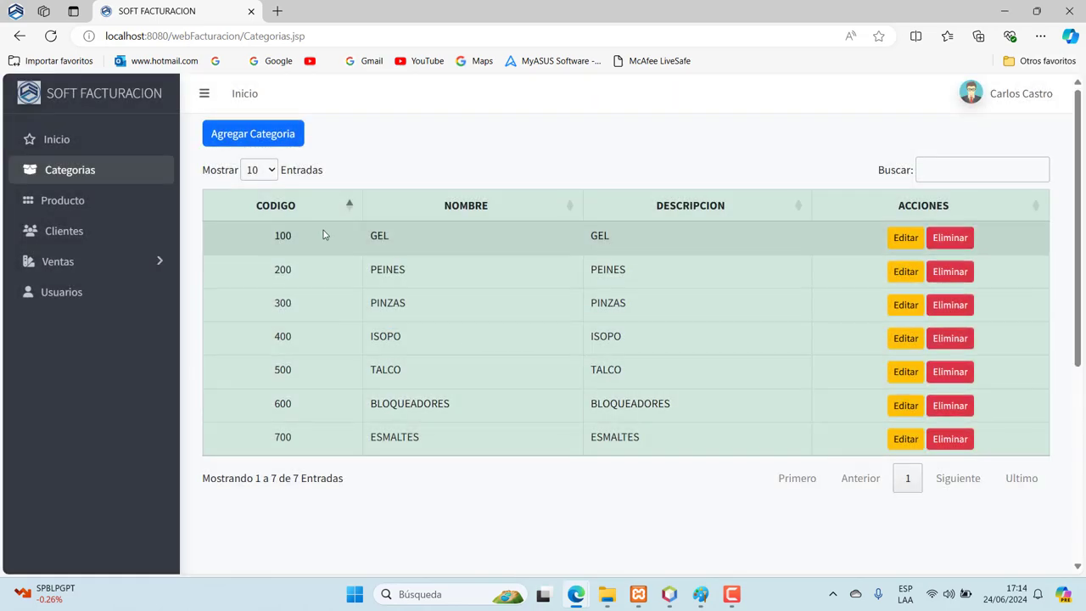
{"action": "left_click", "coordinate": [287, 144]}
{"action": "left_click", "coordinate": [487, 344]}
{"action": "left_click", "coordinate": [905, 237]}
{"action": "left_click", "coordinate": [516, 317]}
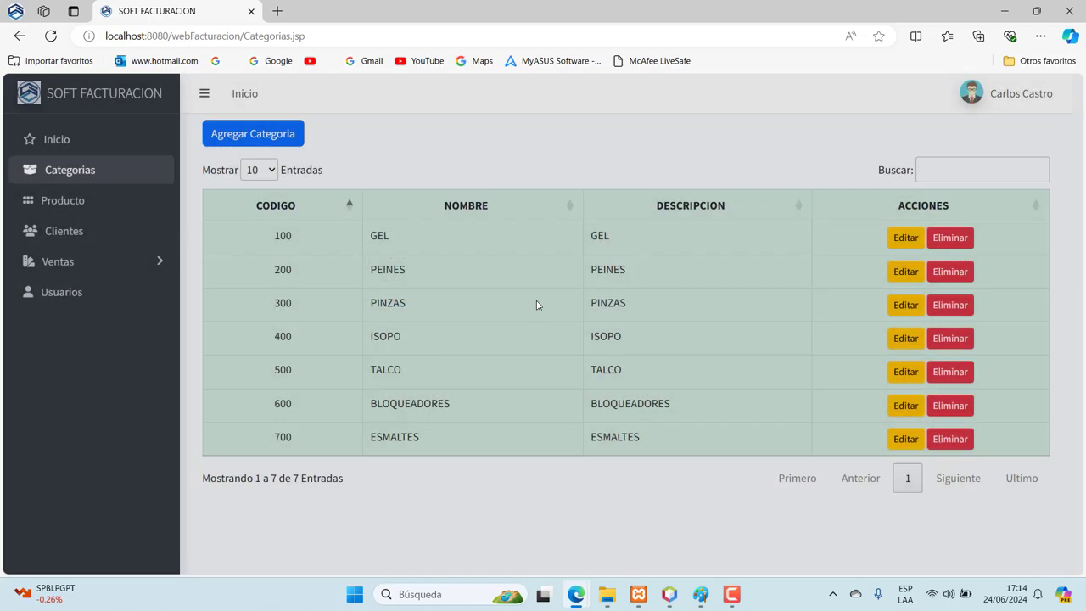
{"action": "left_click", "coordinate": [930, 168]}
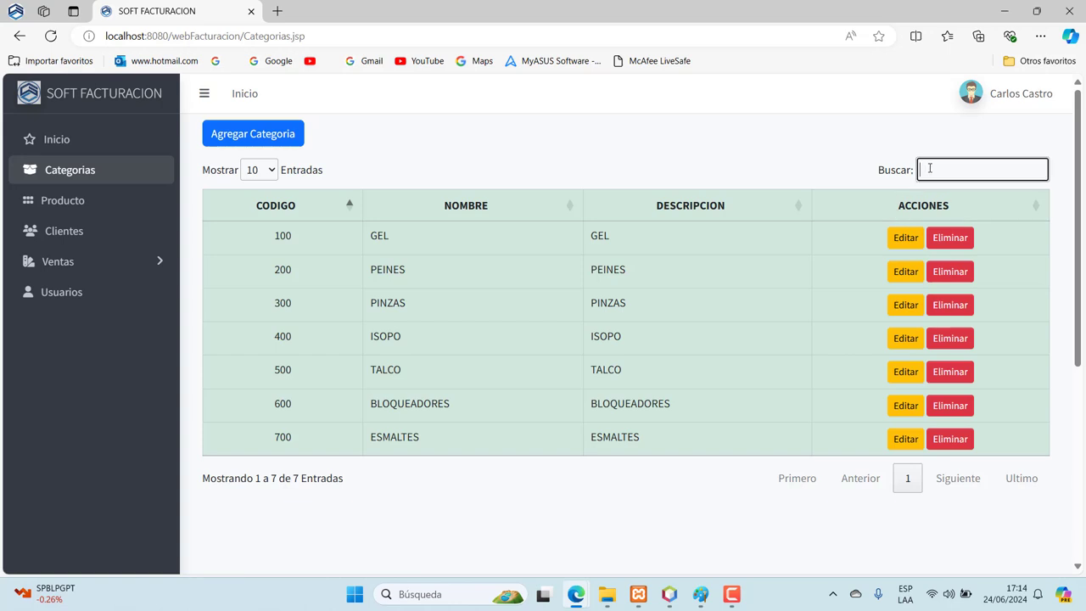
{"action": "type", "text": "100"}
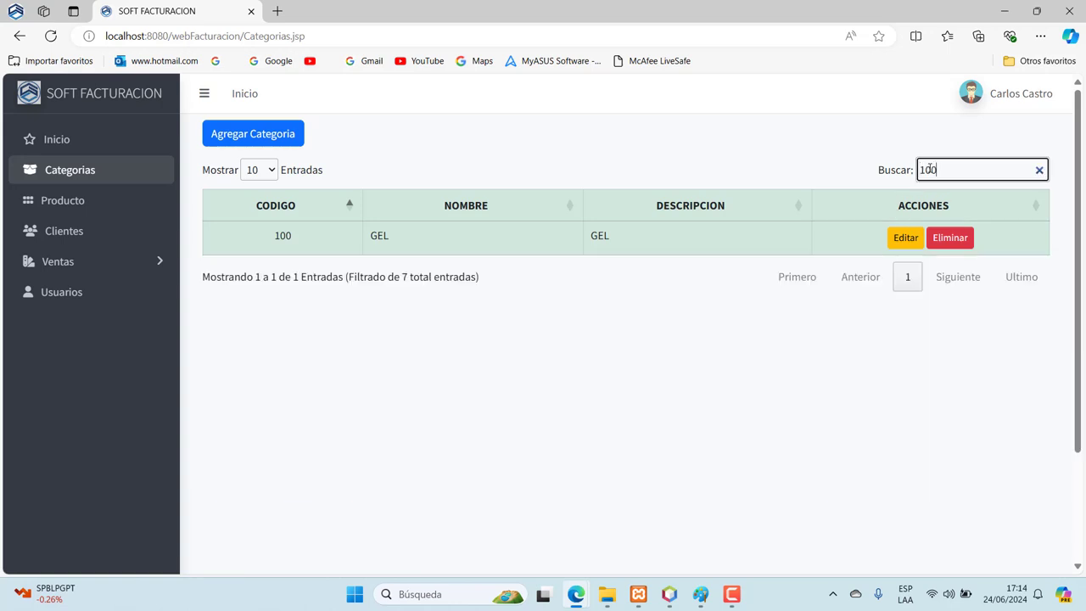
{"action": "key", "text": "BackSpace"}
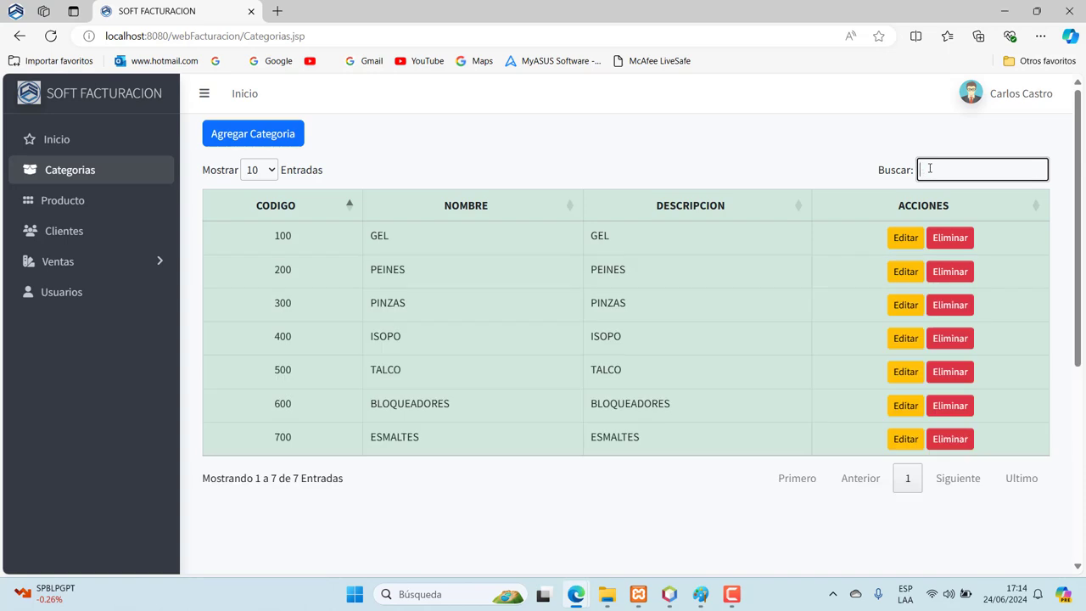
{"action": "type", "text": "GR"}
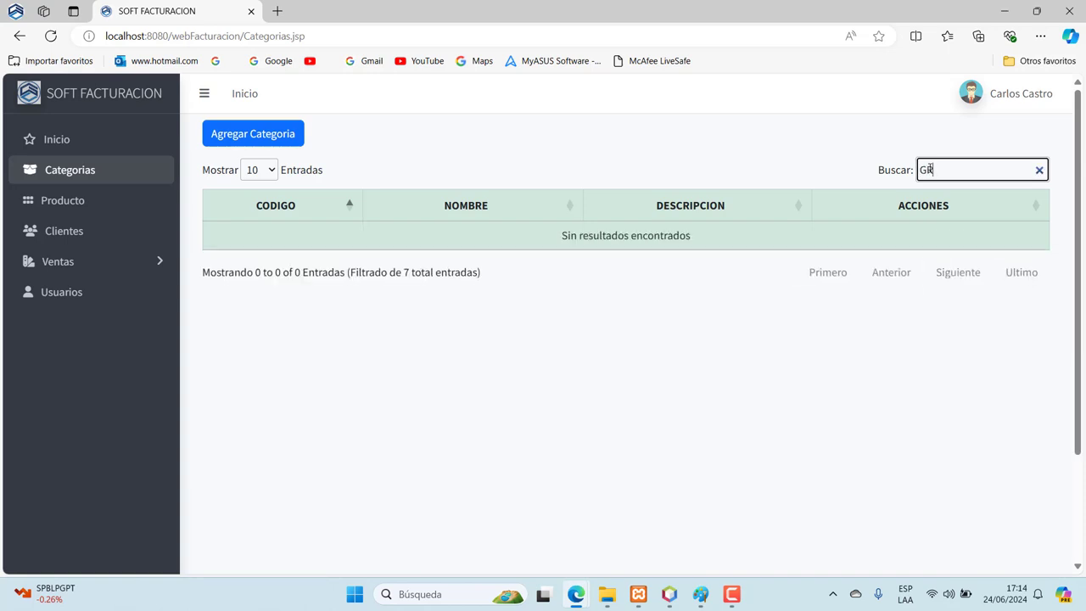
{"action": "key", "text": "BackSpace"}
{"action": "type", "text": "E"}
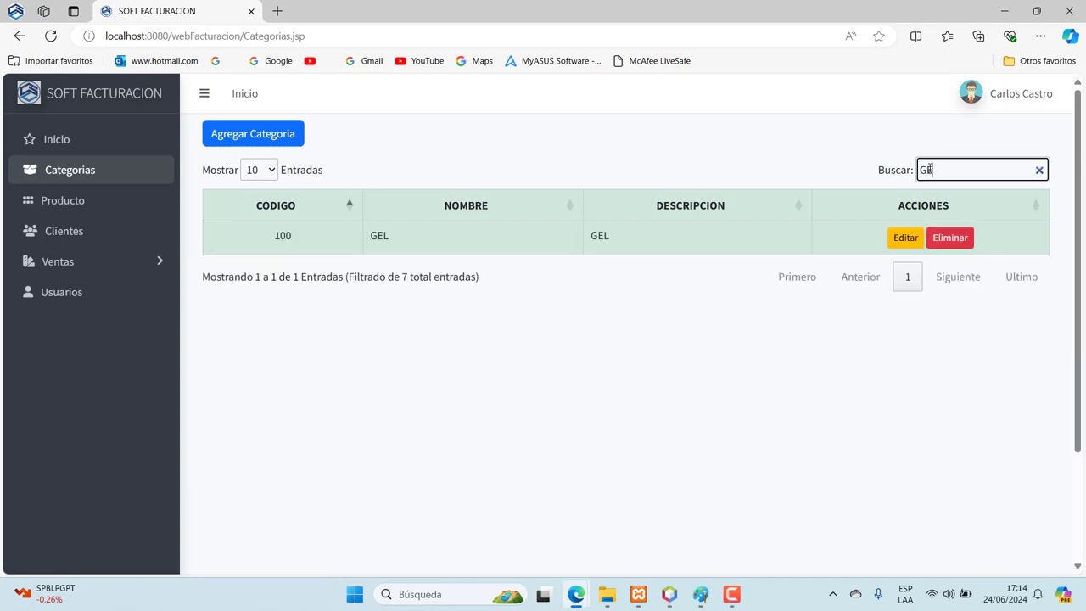
{"action": "type", "text": "L"}
{"action": "key", "text": "BackSpace"}
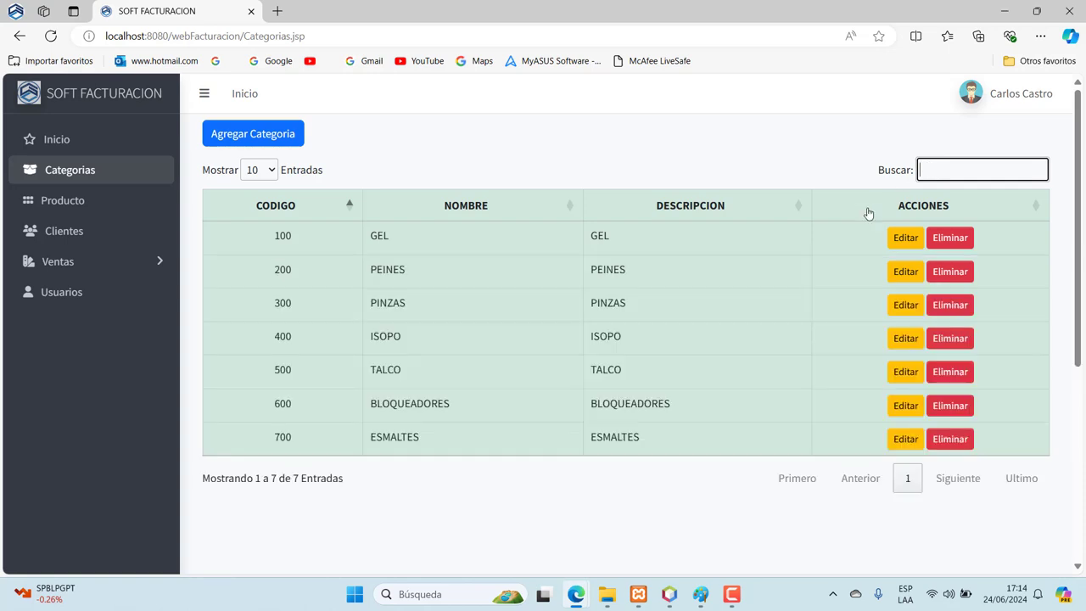
{"action": "left_click", "coordinate": [731, 594]}
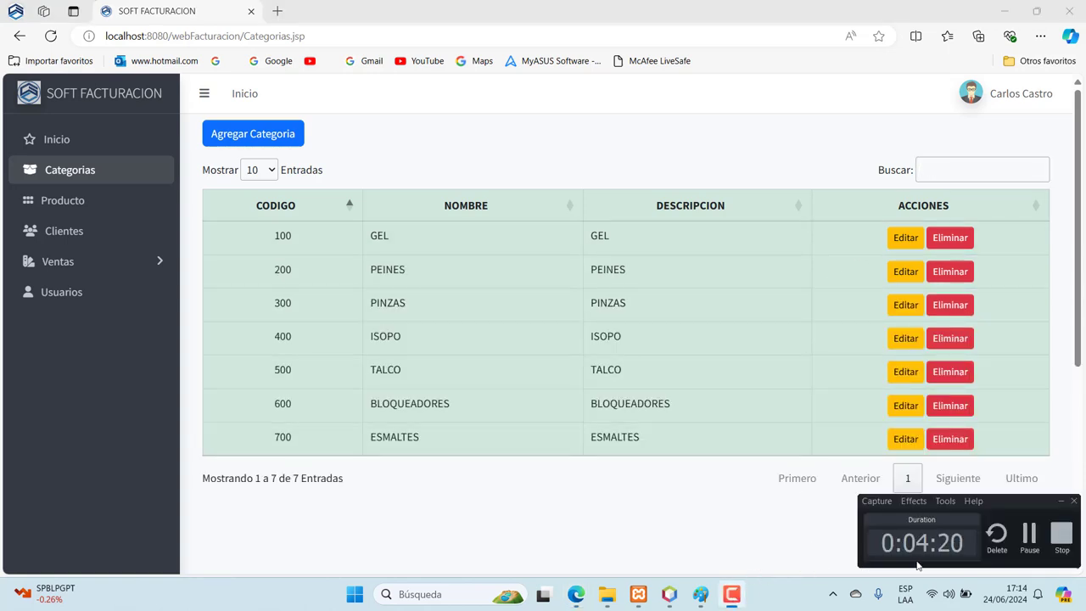